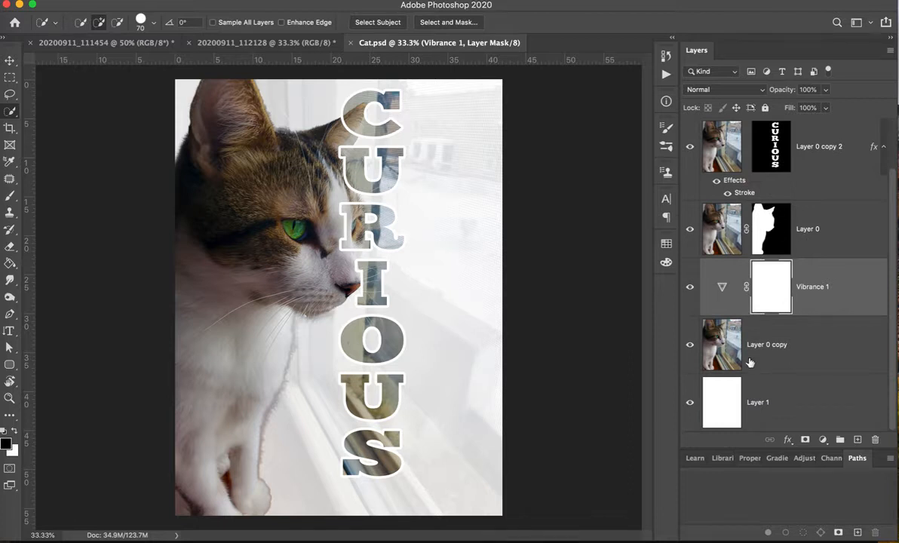
Step: Switch to the 20200911_112128 document and clear the selection around the cat
{"action": "scroll", "coordinate": [783, 240], "scroll_direction": "up", "scroll_amount": 2}
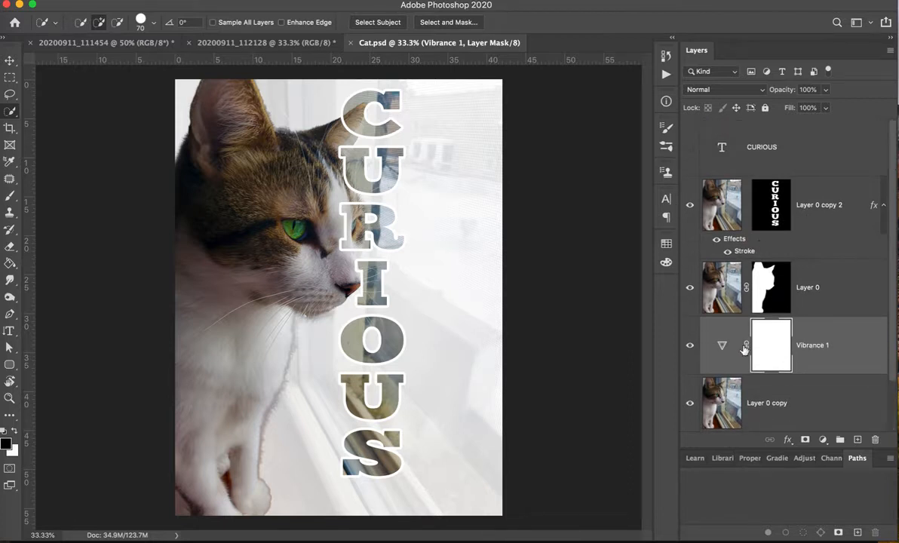
{"action": "scroll", "coordinate": [763, 408], "scroll_direction": "down", "scroll_amount": 2}
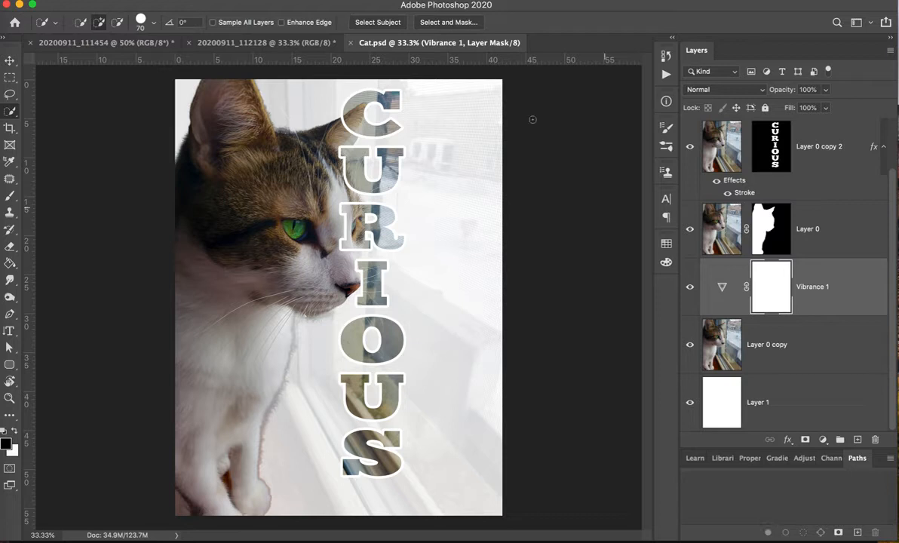
{"action": "left_click", "coordinate": [275, 39]}
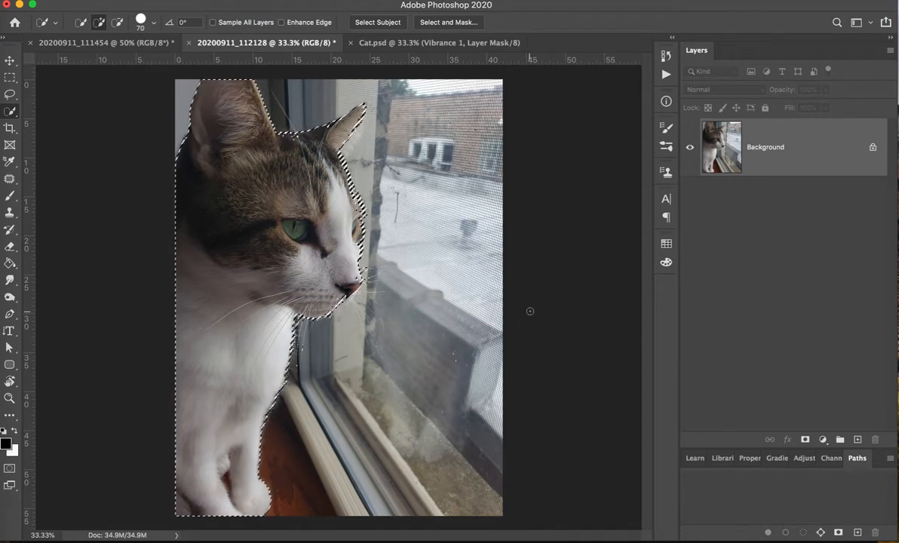
{"action": "key", "text": "super+d"}
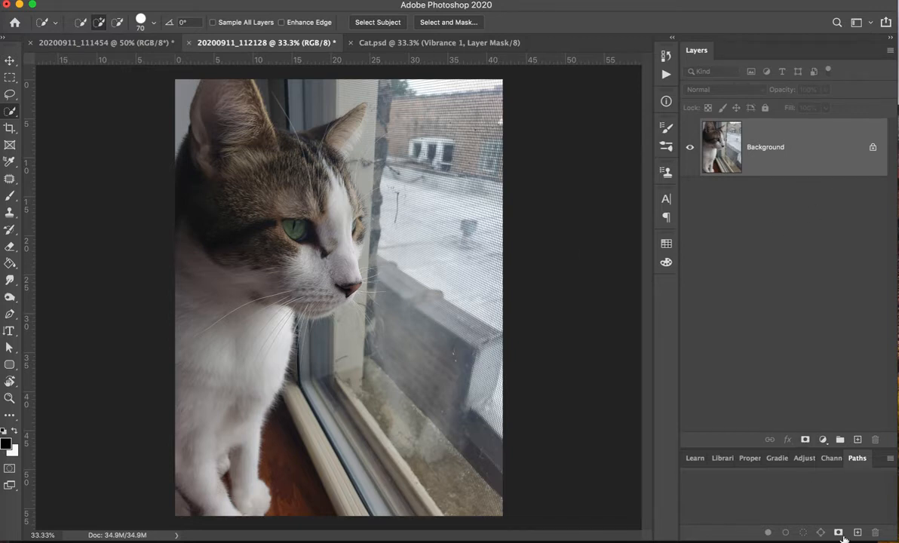
Step: Add an empty layer, unlock the Background photo and place the new layer beneath it
{"action": "left_click", "coordinate": [859, 438]}
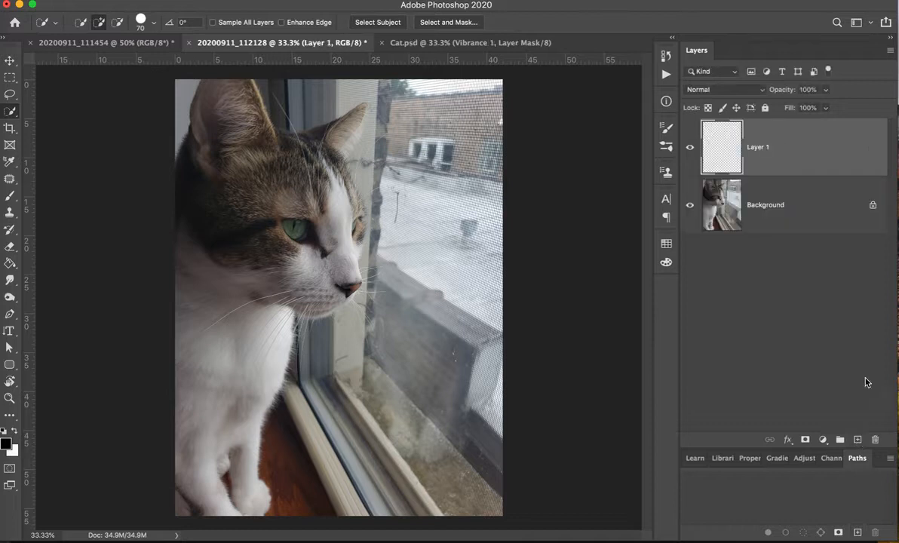
{"action": "left_click", "coordinate": [873, 206]}
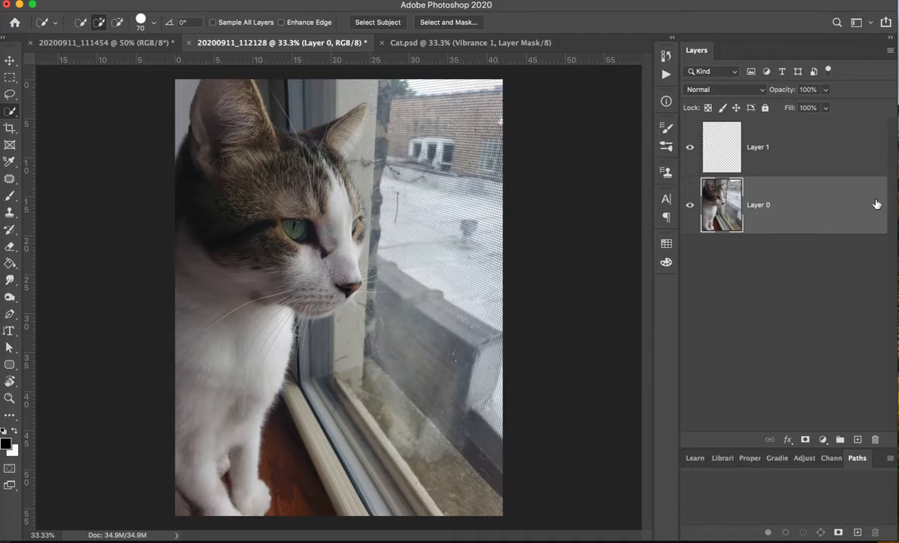
{"action": "left_click_drag", "start_coordinate": [788, 149], "coordinate": [781, 249]}
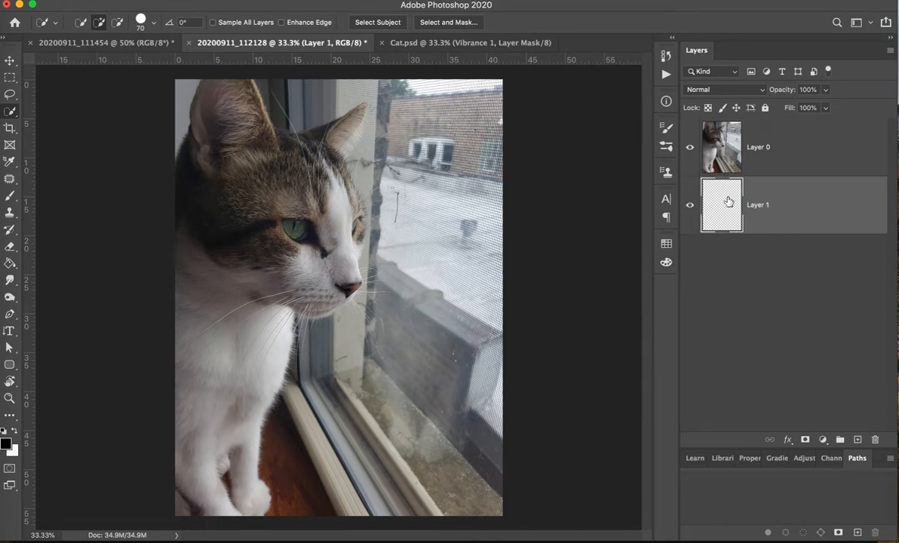
Step: Fill Layer 1 with white using the Paint Bucket, and check the fill with the photo layer briefly hidden
{"action": "left_click", "coordinate": [10, 262]}
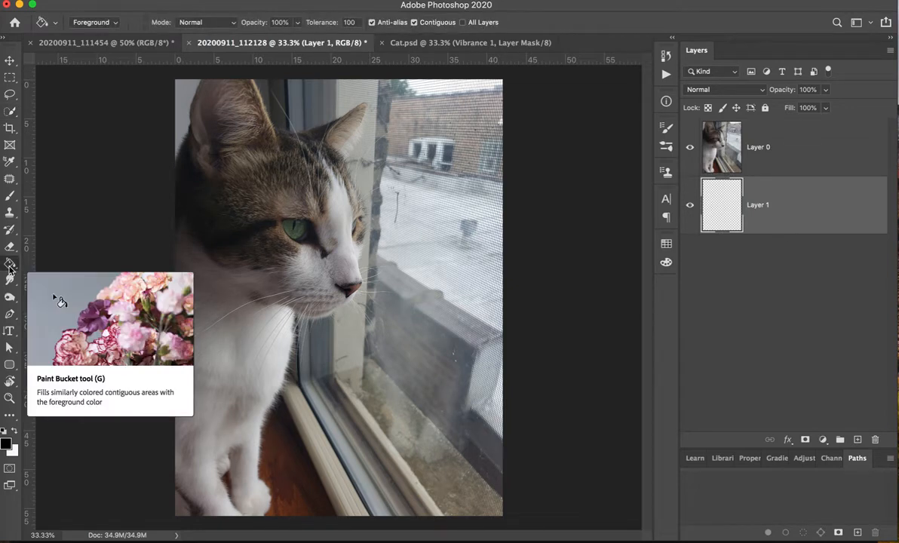
{"action": "left_click", "coordinate": [13, 432]}
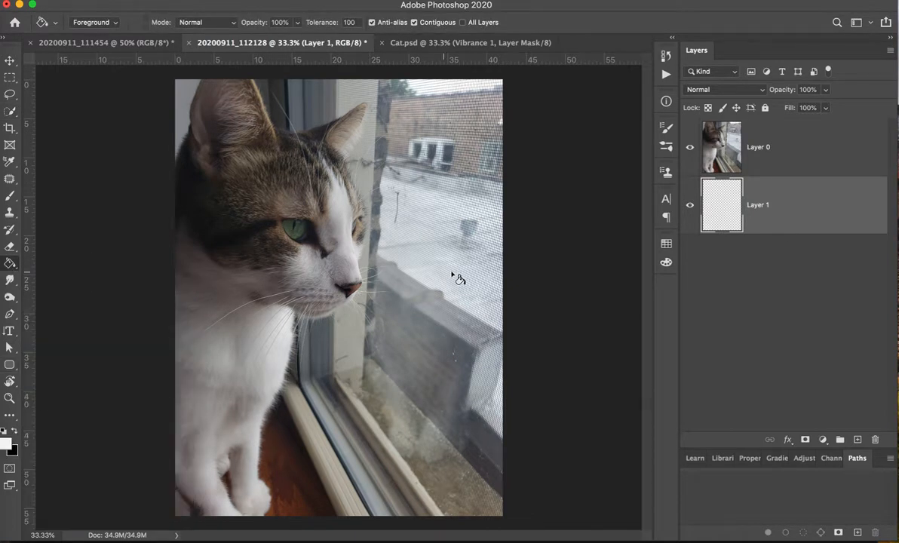
{"action": "left_click", "coordinate": [425, 209]}
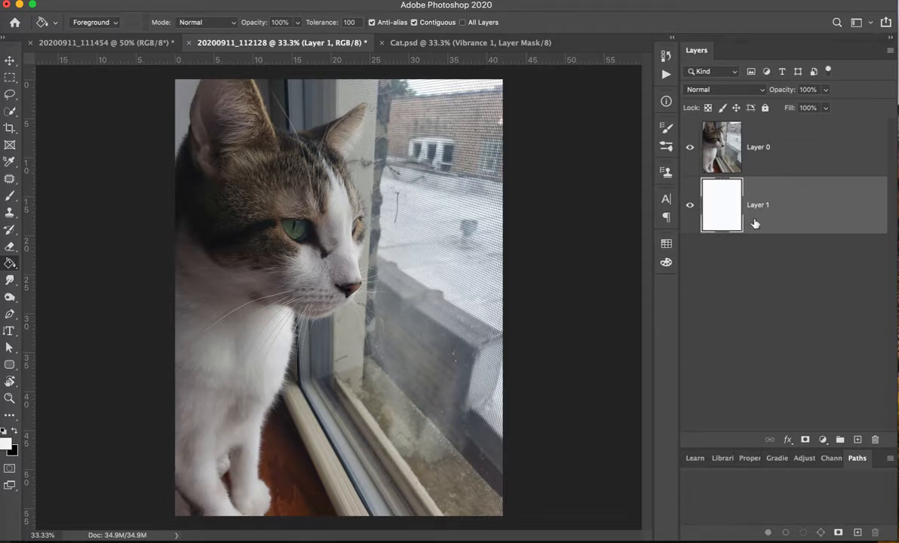
{"action": "left_click", "coordinate": [689, 151]}
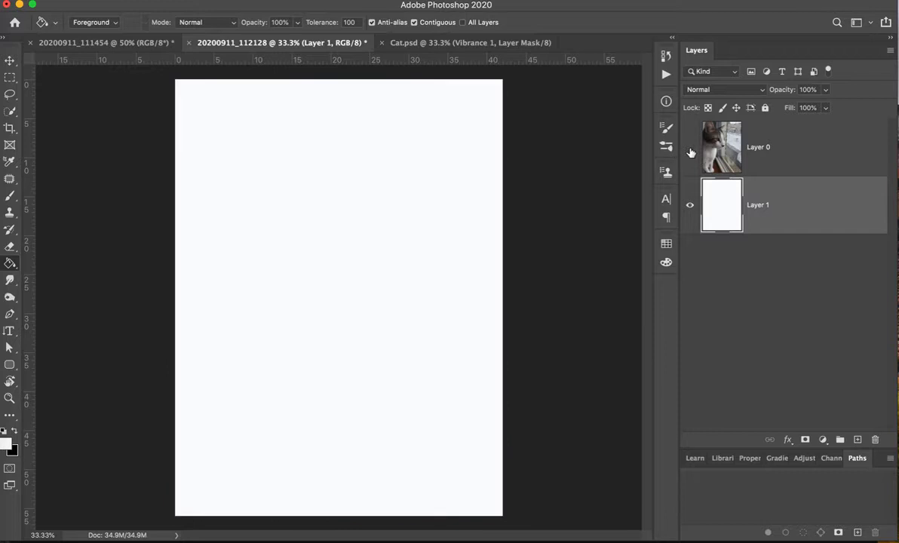
{"action": "left_click", "coordinate": [690, 150]}
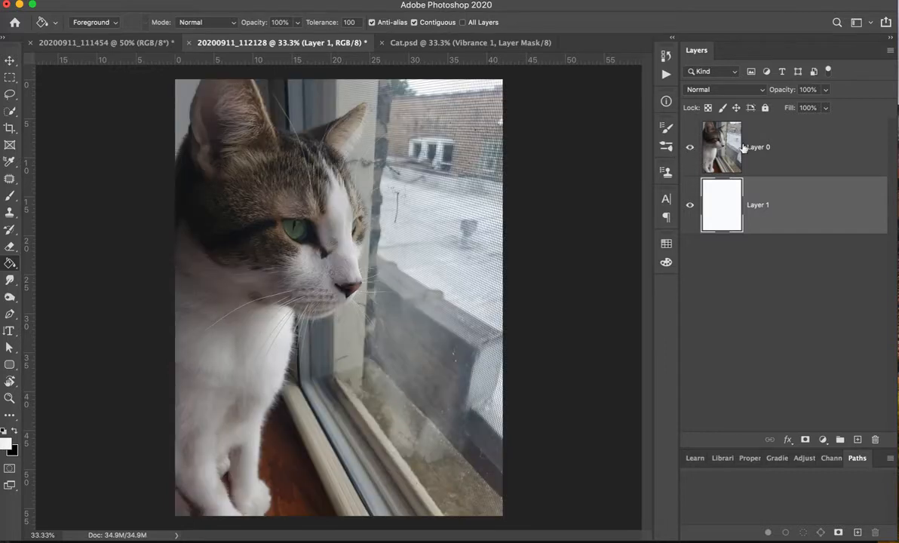
Step: Duplicate the photo layer Layer 0 twice, using the layer stack in Cat.psd as reference
{"action": "left_click", "coordinate": [757, 162]}
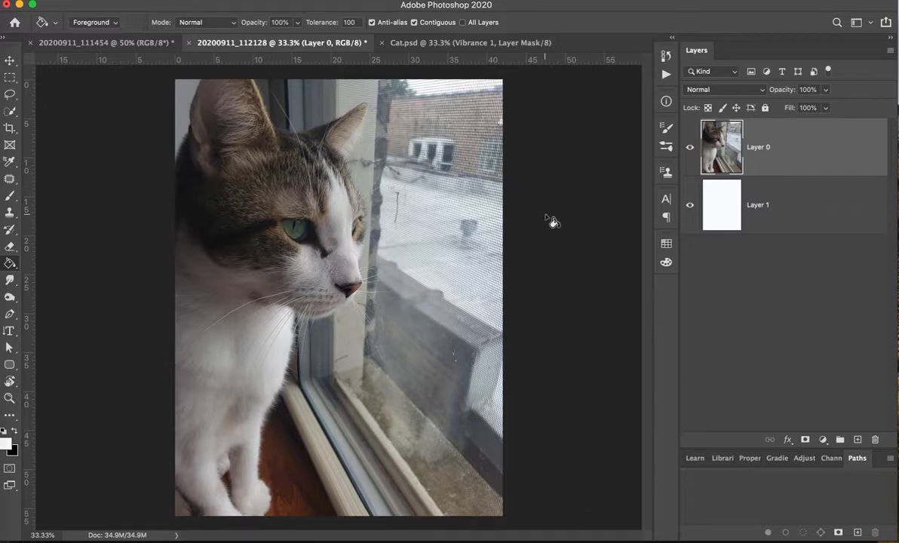
{"action": "left_click", "coordinate": [487, 44]}
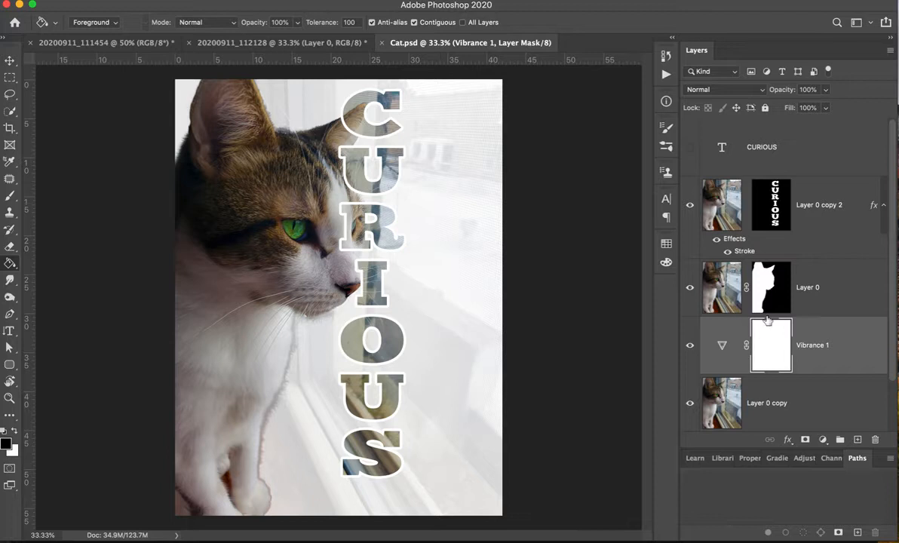
{"action": "left_click", "coordinate": [286, 43]}
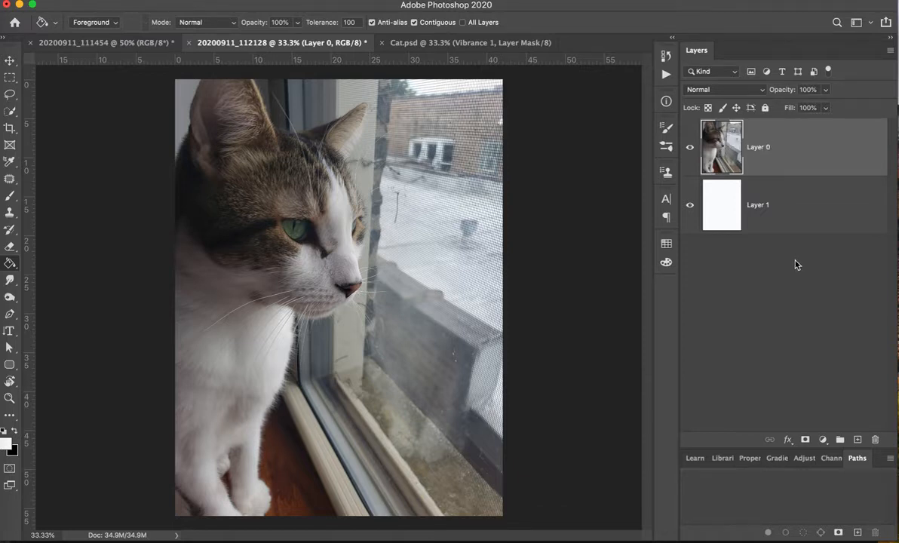
{"action": "key", "text": "super+j"}
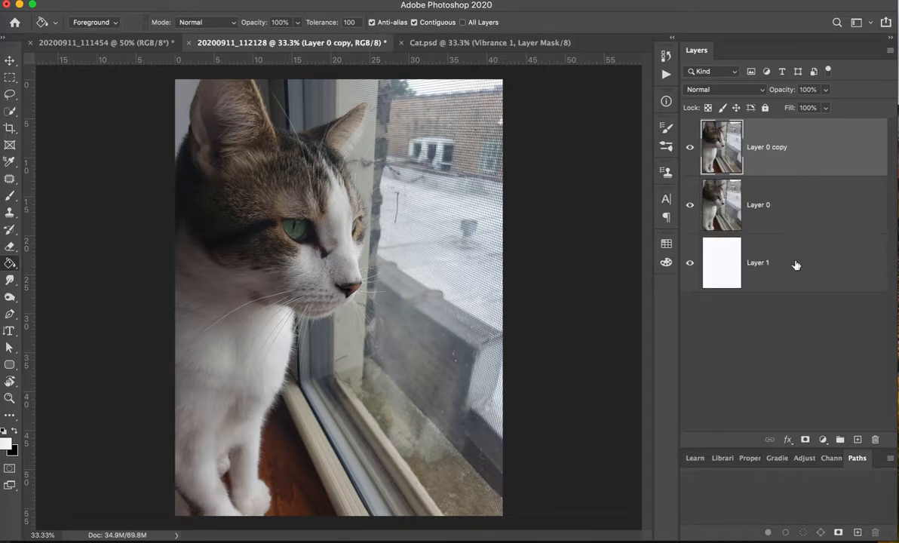
{"action": "key", "text": "super+j"}
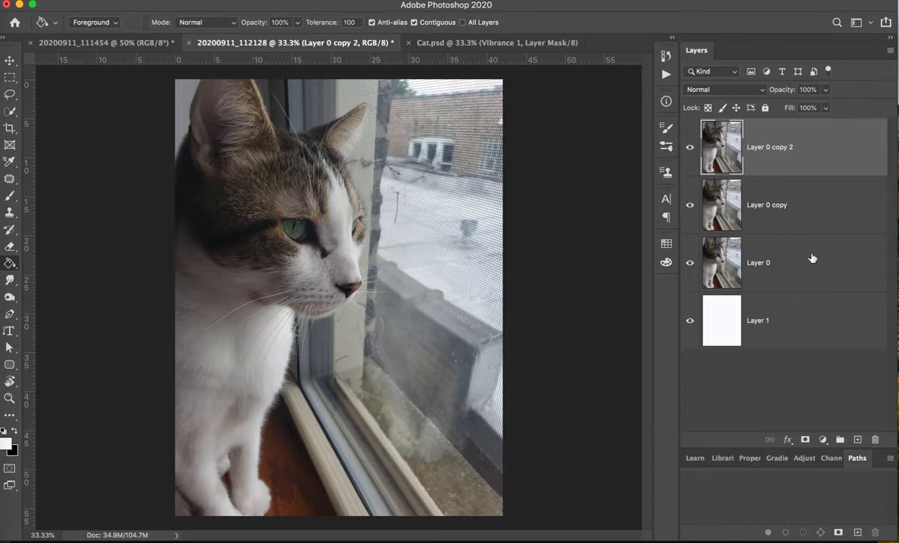
Step: Rename the three photo layers from lowest to highest as transparent, cat and text
{"action": "left_click", "coordinate": [765, 264]}
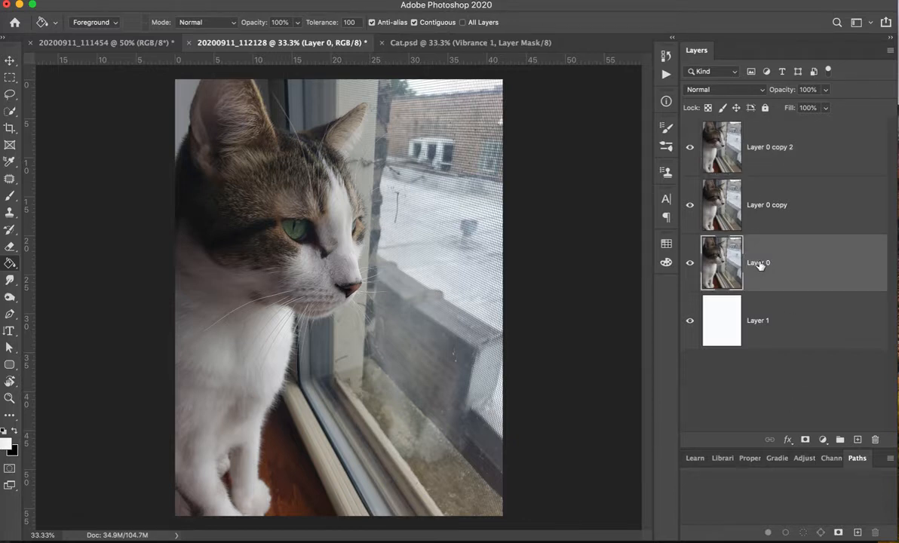
{"action": "double_click", "coordinate": [760, 263]}
{"action": "key", "text": "Return"}
{"action": "double_click", "coordinate": [765, 205]}
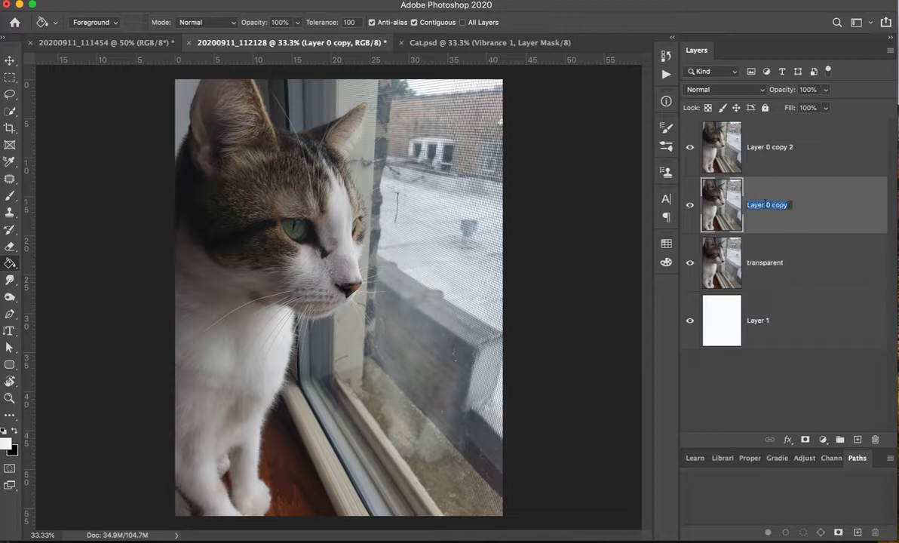
{"action": "type", "text": "cat"}
{"action": "key", "text": "Return"}
{"action": "double_click", "coordinate": [766, 147]}
{"action": "type", "text": "te"}
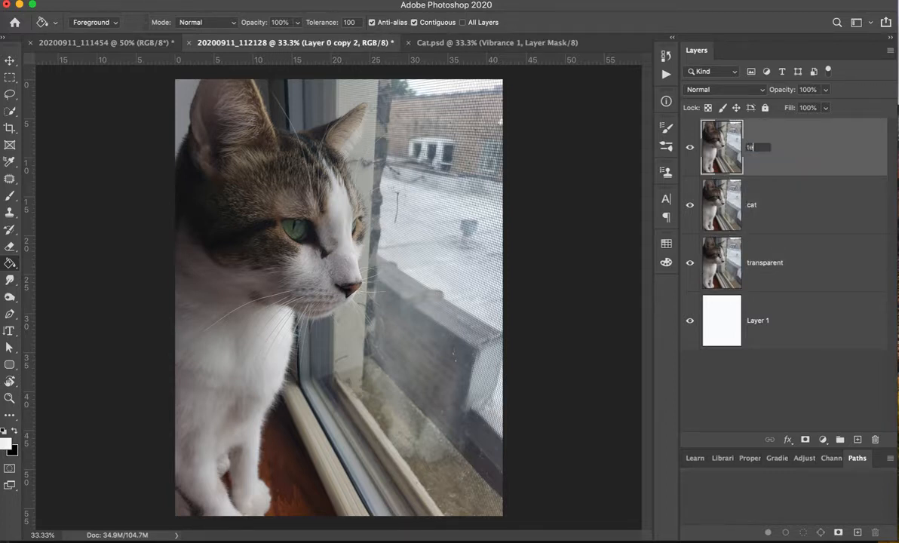
{"action": "type", "text": "xt"}
{"action": "key", "text": "Return"}
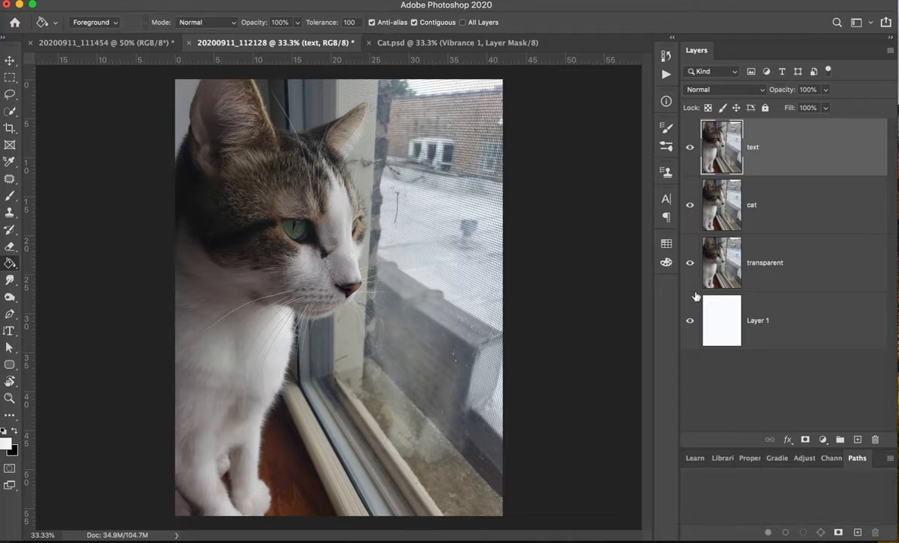
Step: Hide the text and cat layers and reduce the transparent layer's opacity to 47%
{"action": "left_click", "coordinate": [690, 147]}
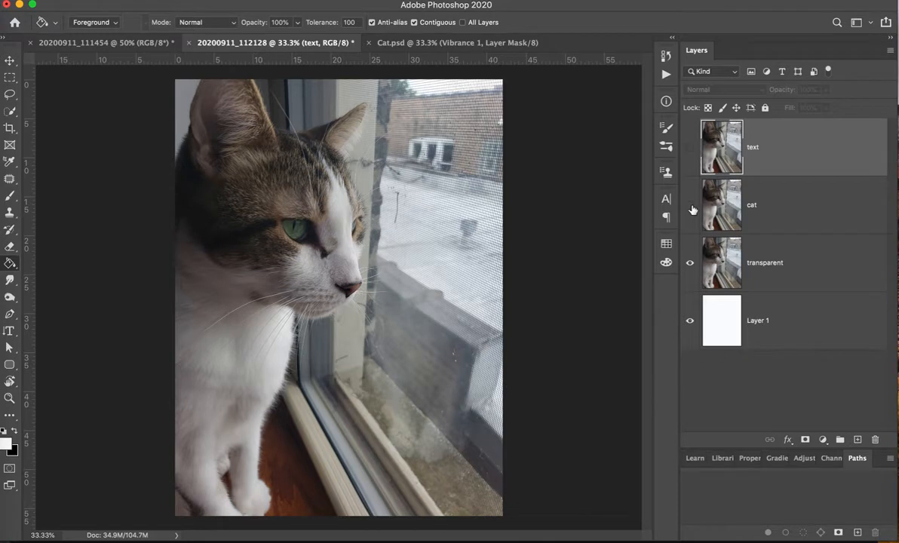
{"action": "left_click", "coordinate": [792, 267]}
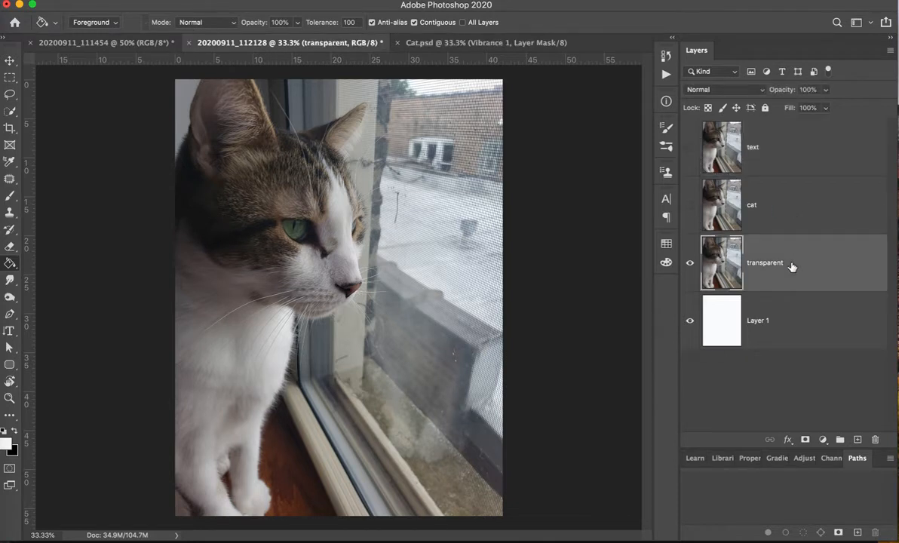
{"action": "left_click", "coordinate": [826, 91]}
{"action": "left_click", "coordinate": [794, 108]}
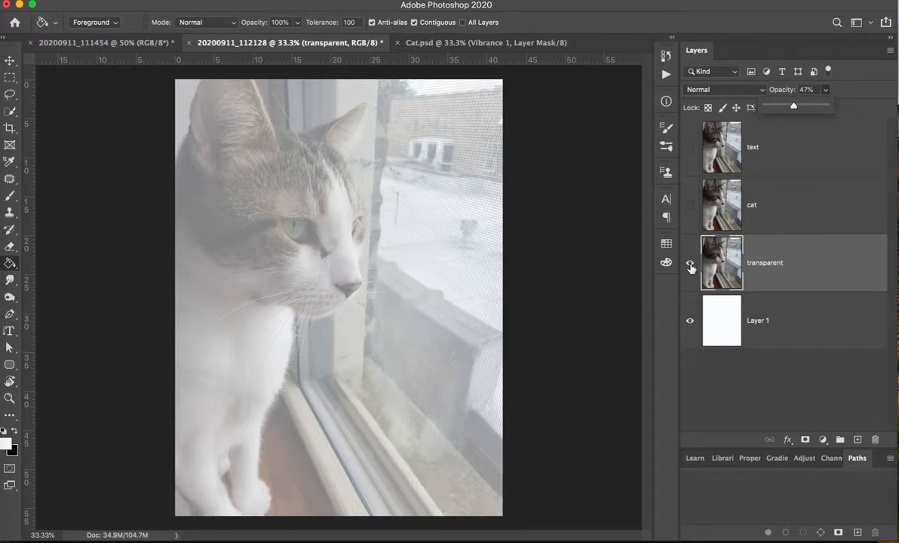
Step: Make the cat layer visible and roughly select the cat with the Quick Selection tool
{"action": "left_click", "coordinate": [781, 208]}
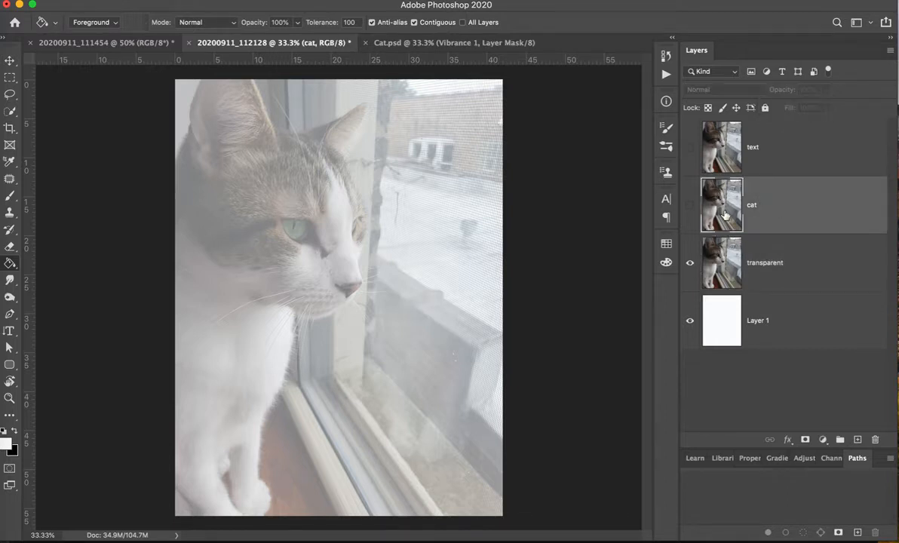
{"action": "left_click", "coordinate": [690, 206]}
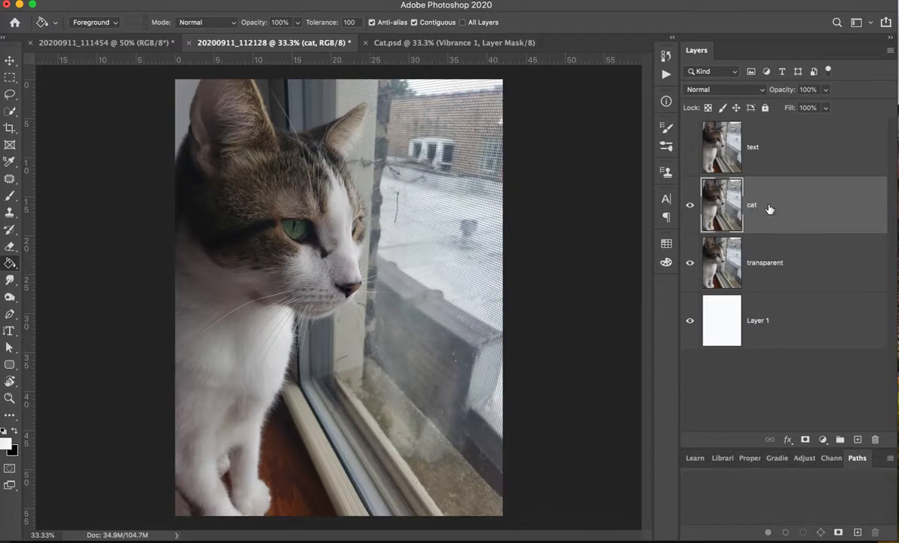
{"action": "left_click", "coordinate": [10, 112]}
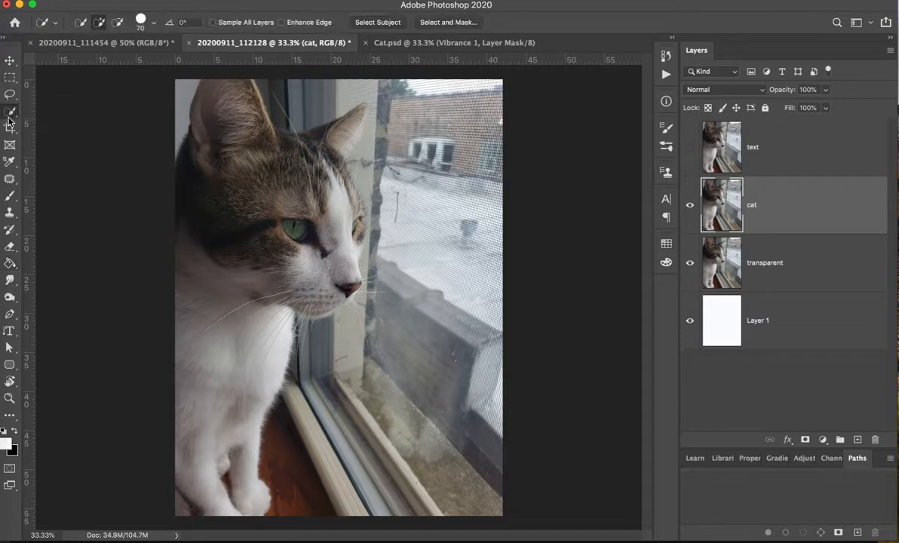
{"action": "mouse_move", "coordinate": [224, 87]}
{"action": "left_mouse_down"}
{"action": "mouse_move", "coordinate": [215, 143]}
{"action": "mouse_move", "coordinate": [290, 140]}
{"action": "mouse_move", "coordinate": [278, 211]}
{"action": "mouse_move", "coordinate": [227, 314]}
{"action": "mouse_move", "coordinate": [270, 332]}
{"action": "mouse_move", "coordinate": [311, 121]}
{"action": "mouse_move", "coordinate": [302, 298]}
{"action": "mouse_move", "coordinate": [326, 261]}
{"action": "mouse_move", "coordinate": [340, 276]}
{"action": "mouse_move", "coordinate": [337, 174]}
{"action": "mouse_move", "coordinate": [352, 211]}
{"action": "left_mouse_up"}
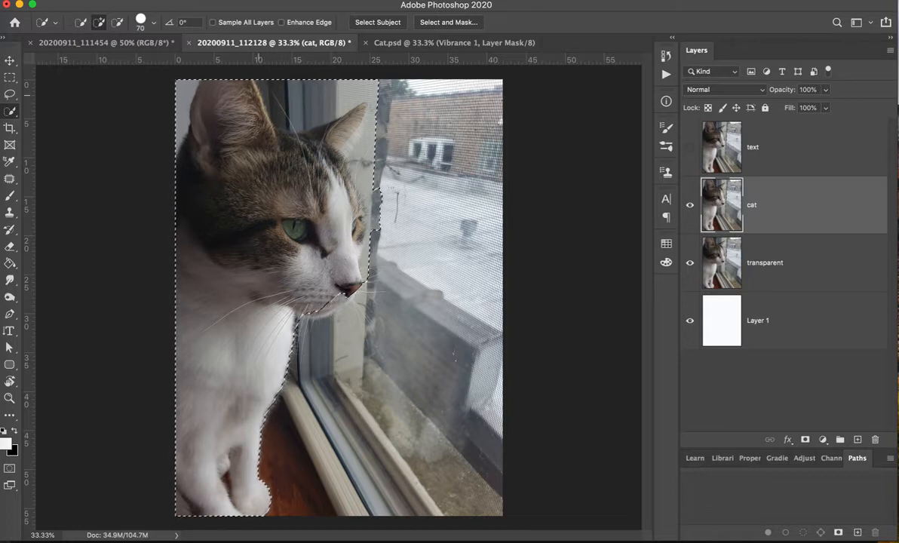
Step: Subtract the window and wall areas around the cat's head from the selection, and add the chin back
{"action": "left_click", "coordinate": [119, 23]}
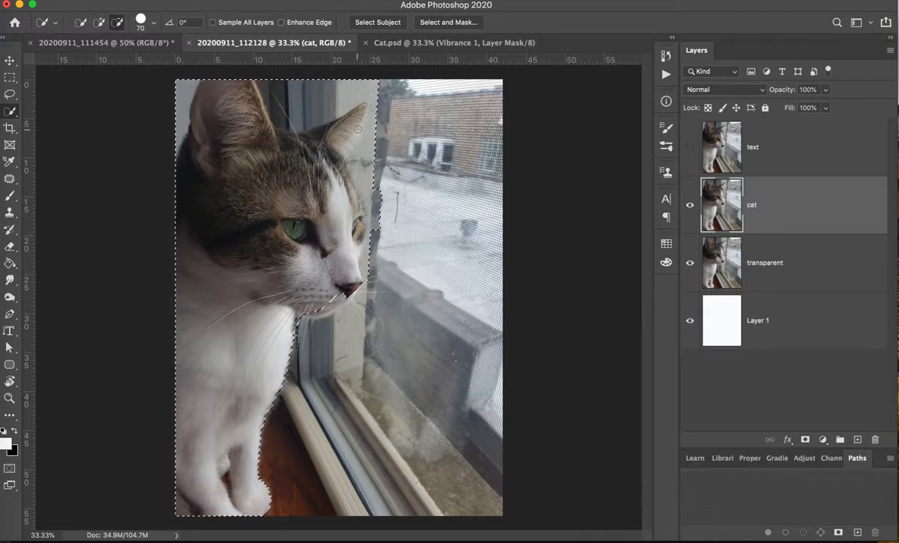
{"action": "mouse_move", "coordinate": [373, 128]}
{"action": "left_mouse_down"}
{"action": "mouse_move", "coordinate": [377, 239]}
{"action": "mouse_move", "coordinate": [369, 258]}
{"action": "mouse_move", "coordinate": [339, 91]}
{"action": "mouse_move", "coordinate": [277, 103]}
{"action": "left_mouse_up"}
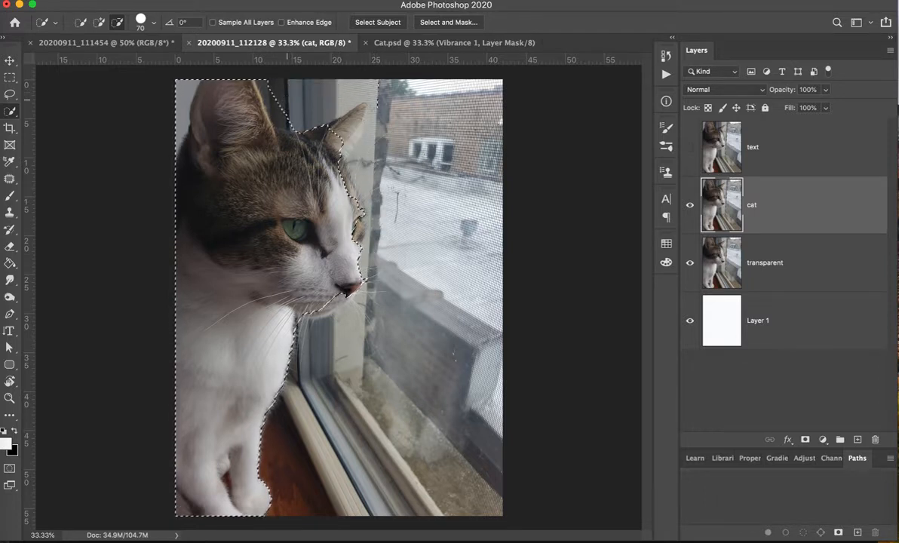
{"action": "left_click_drag", "start_coordinate": [179, 93], "coordinate": [167, 87]}
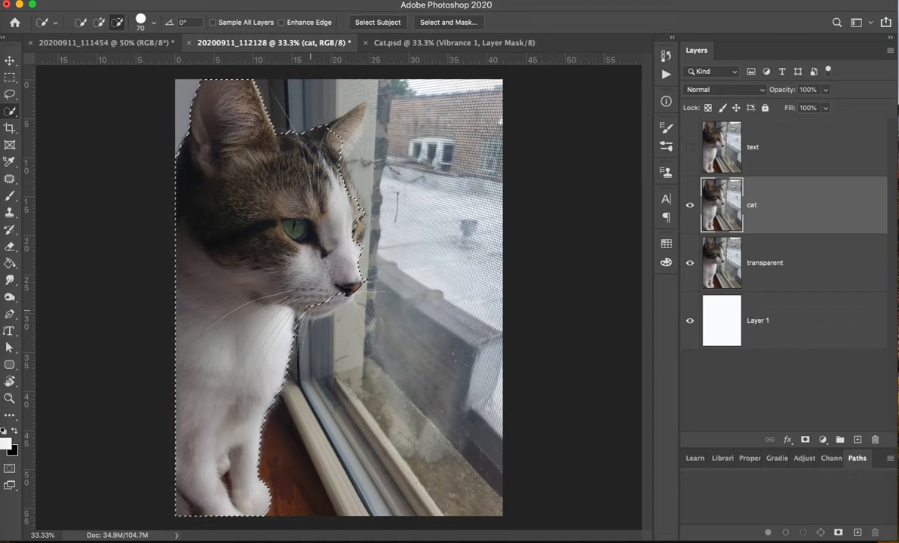
{"action": "left_click", "coordinate": [100, 25]}
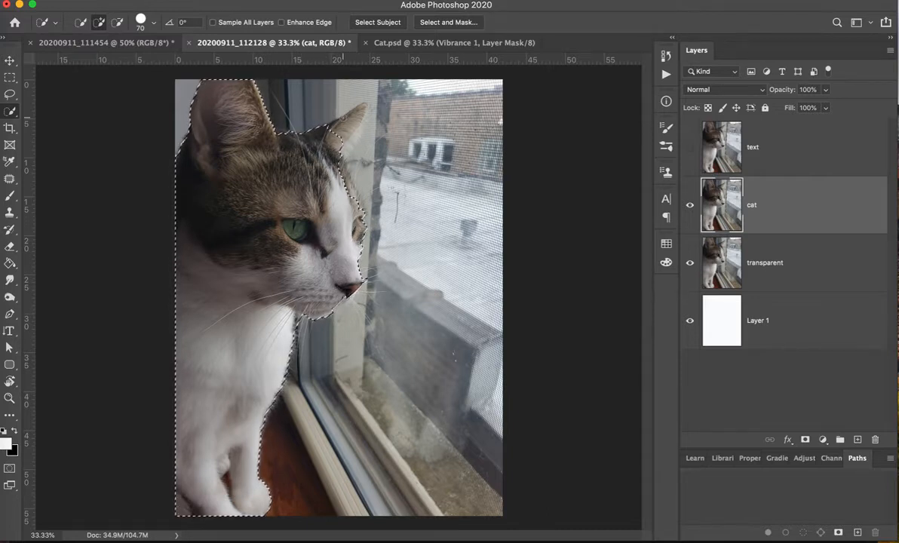
Step: Refine the cat selection in Select and Mask by brushing the fur edges along the body, head and face
{"action": "left_click", "coordinate": [436, 25]}
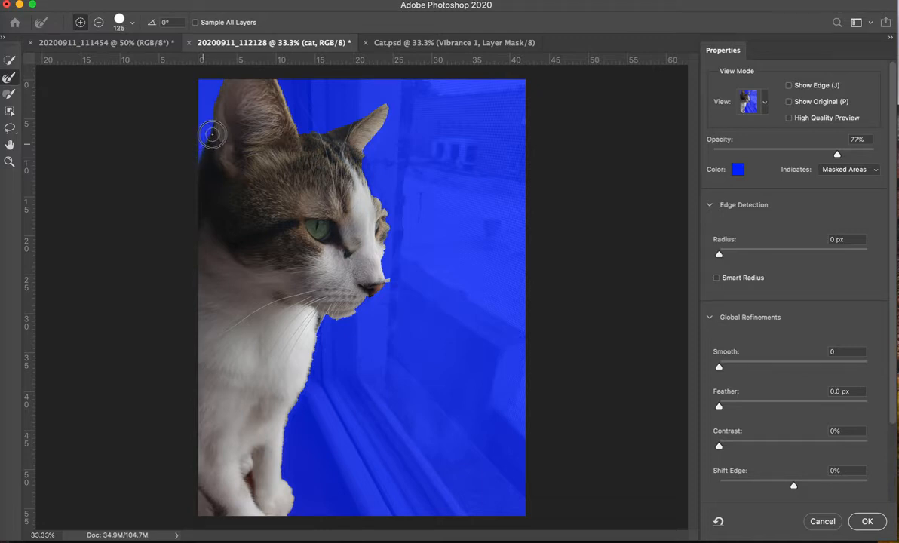
{"action": "mouse_move", "coordinate": [227, 81]}
{"action": "left_mouse_down"}
{"action": "mouse_move", "coordinate": [273, 77]}
{"action": "mouse_move", "coordinate": [292, 121]}
{"action": "mouse_move", "coordinate": [309, 132]}
{"action": "mouse_move", "coordinate": [388, 109]}
{"action": "mouse_move", "coordinate": [364, 150]}
{"action": "mouse_move", "coordinate": [376, 203]}
{"action": "mouse_move", "coordinate": [385, 205]}
{"action": "mouse_move", "coordinate": [389, 281]}
{"action": "mouse_move", "coordinate": [384, 295]}
{"action": "mouse_move", "coordinate": [343, 322]}
{"action": "mouse_move", "coordinate": [330, 314]}
{"action": "mouse_move", "coordinate": [310, 386]}
{"action": "mouse_move", "coordinate": [298, 390]}
{"action": "mouse_move", "coordinate": [287, 418]}
{"action": "mouse_move", "coordinate": [281, 456]}
{"action": "mouse_move", "coordinate": [285, 522]}
{"action": "left_mouse_up"}
{"action": "left_click_drag", "start_coordinate": [402, 193], "coordinate": [393, 245]}
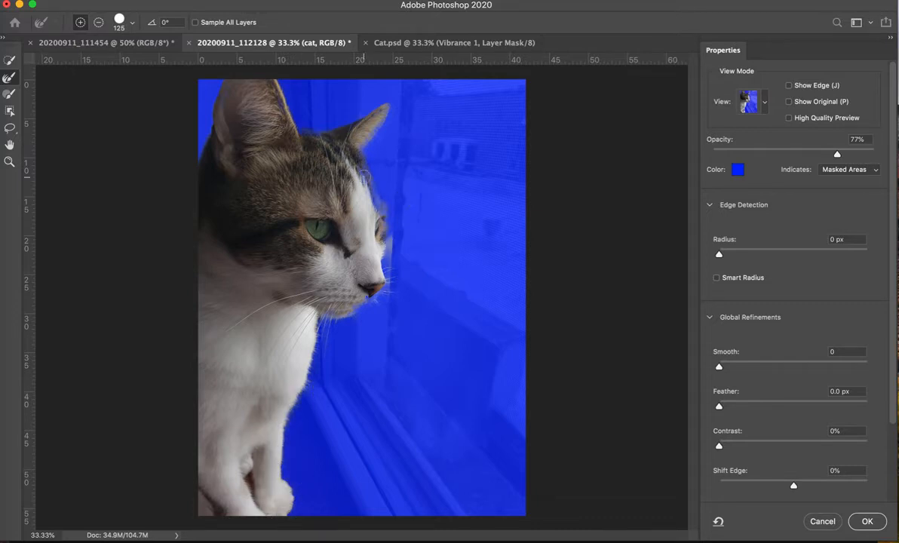
Step: Rework the edge at the cat's forehead with the Refine Edge Brush and feather the selection by 1.8 px
{"action": "left_click", "coordinate": [97, 23]}
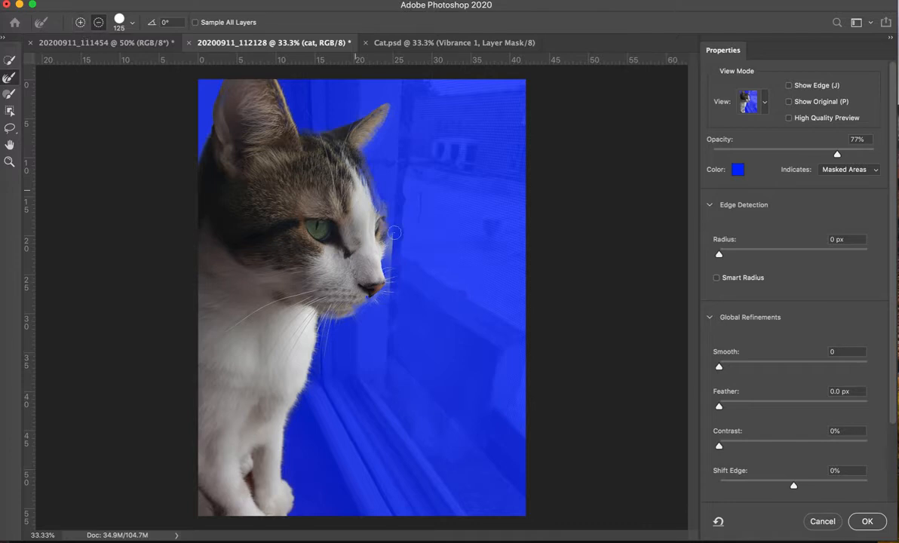
{"action": "mouse_move", "coordinate": [368, 172]}
{"action": "left_mouse_down"}
{"action": "mouse_move", "coordinate": [360, 177]}
{"action": "mouse_move", "coordinate": [378, 213]}
{"action": "left_mouse_up"}
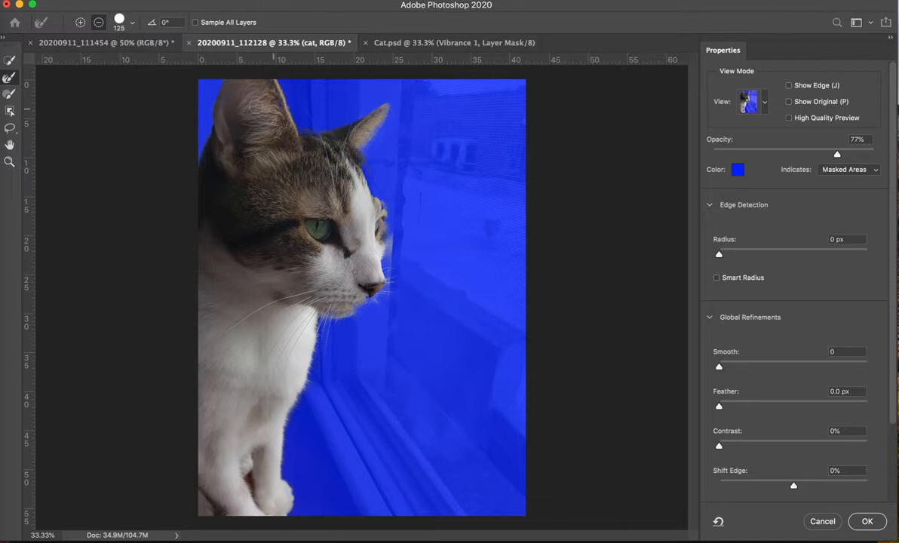
{"action": "left_click", "coordinate": [80, 23]}
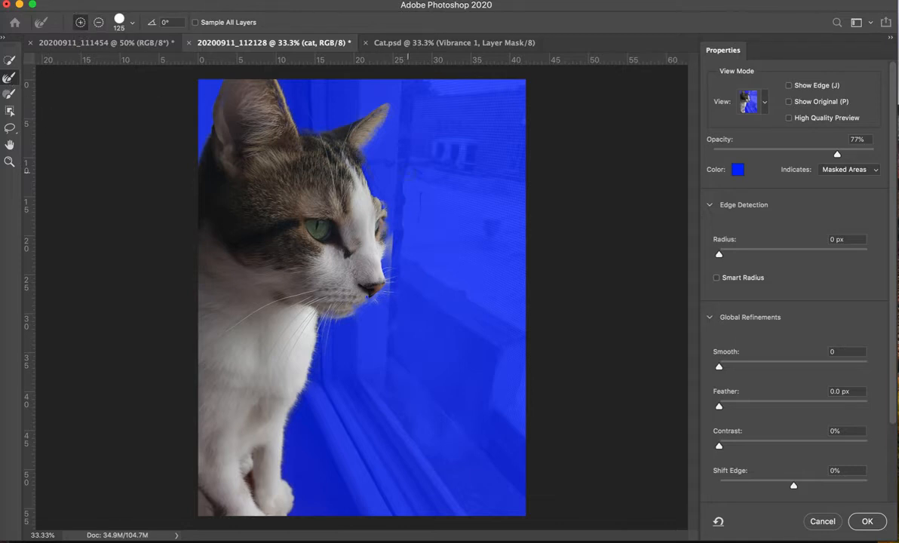
{"action": "left_click_drag", "start_coordinate": [363, 165], "coordinate": [377, 204]}
{"action": "left_click_drag", "start_coordinate": [719, 408], "coordinate": [733, 406]}
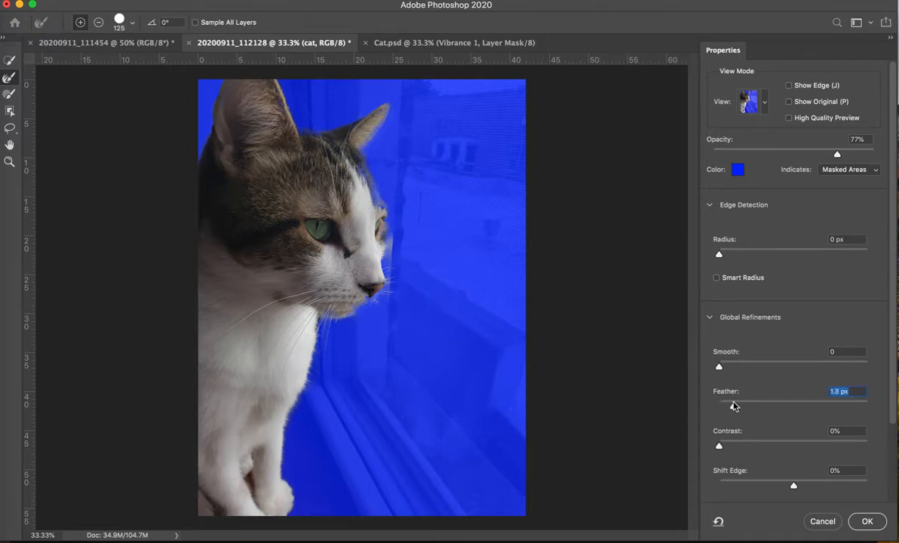
{"action": "left_click", "coordinate": [867, 520]}
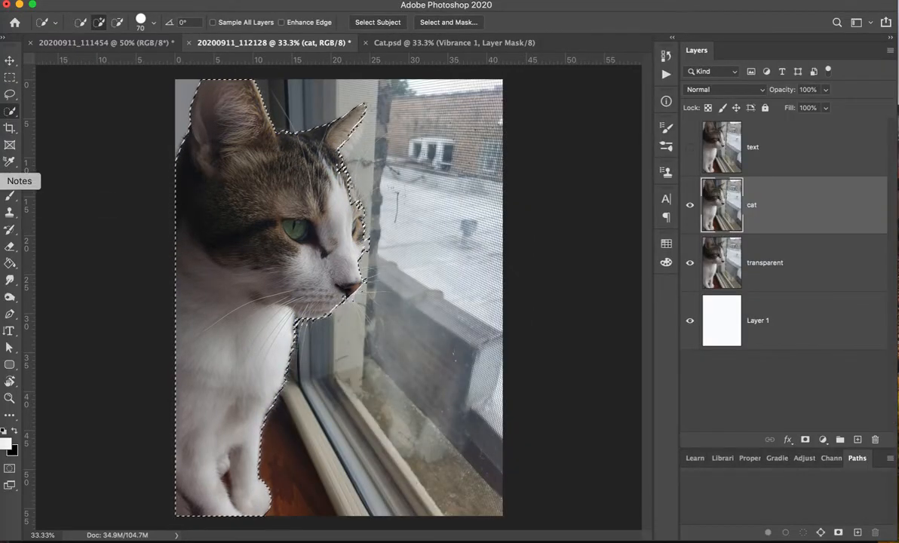
Step: Smooth the selection along the cat's forehead with the Lasso tool and mask the cat layer with it
{"action": "left_click", "coordinate": [15, 96]}
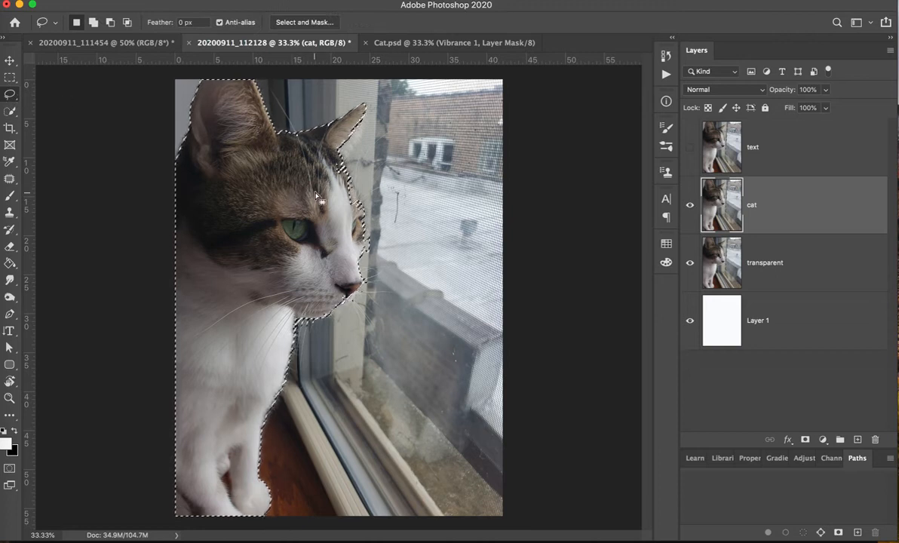
{"action": "left_click", "coordinate": [9, 112]}
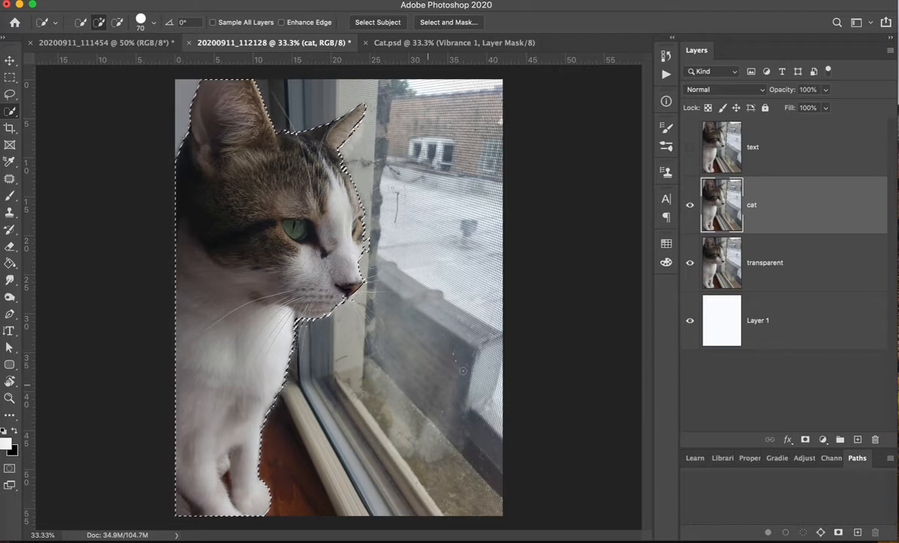
{"action": "left_click", "coordinate": [805, 441]}
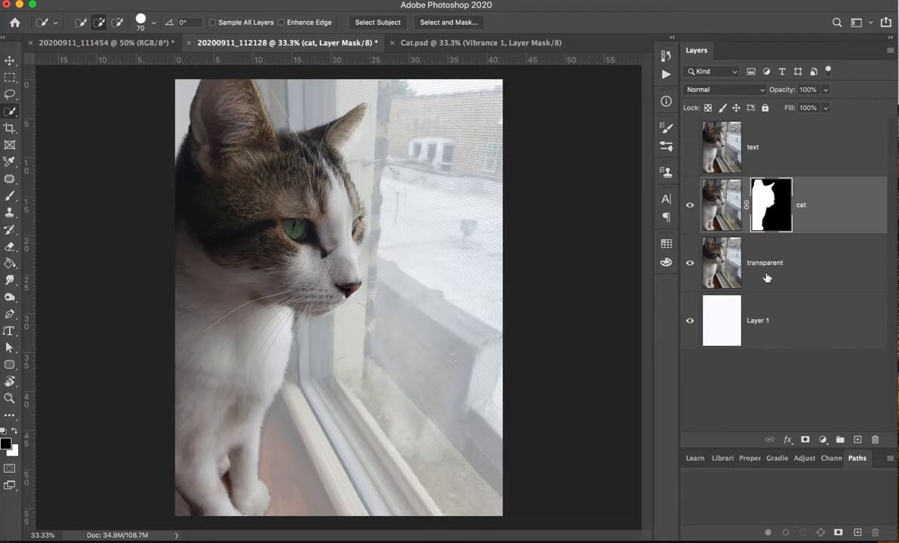
Step: Hide and show the cat layer to check its mask, and make the text layer active
{"action": "left_click", "coordinate": [691, 206]}
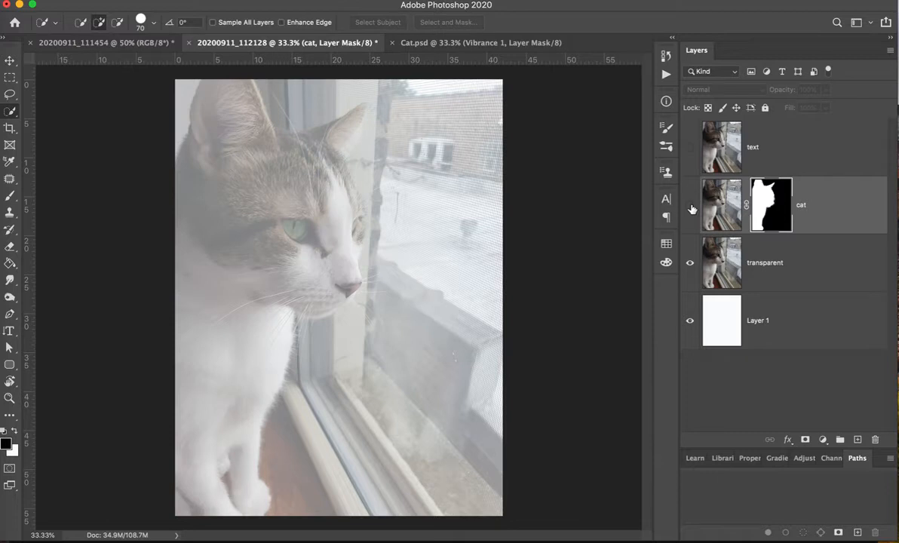
{"action": "left_click", "coordinate": [691, 206]}
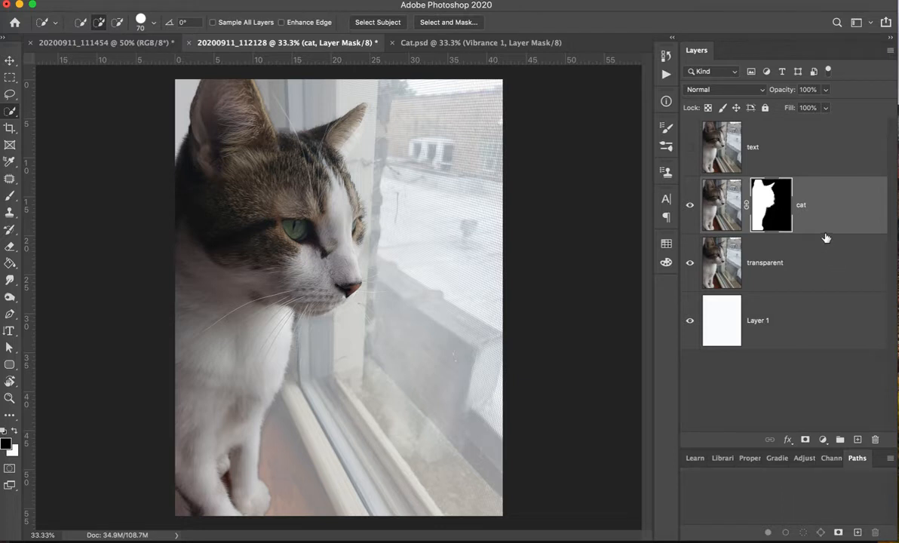
{"action": "left_click", "coordinate": [770, 154]}
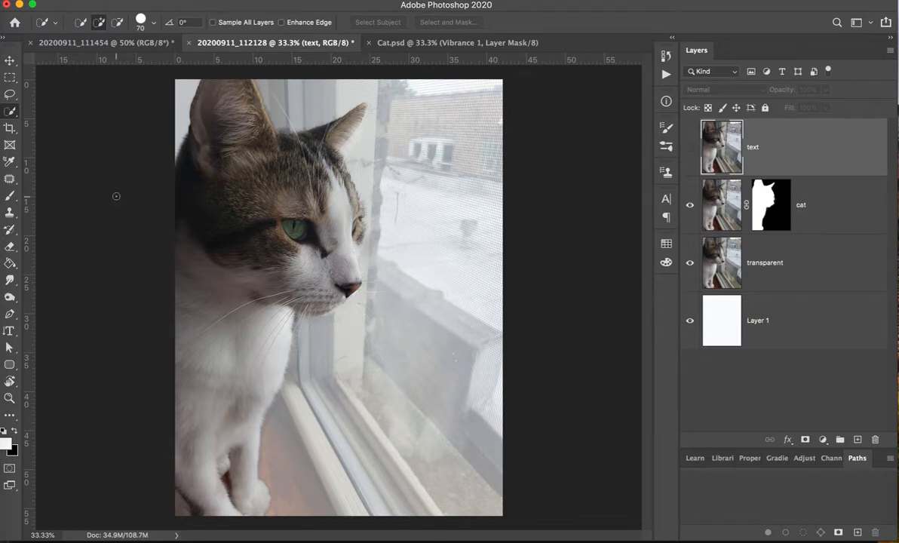
{"action": "left_click", "coordinate": [10, 330]}
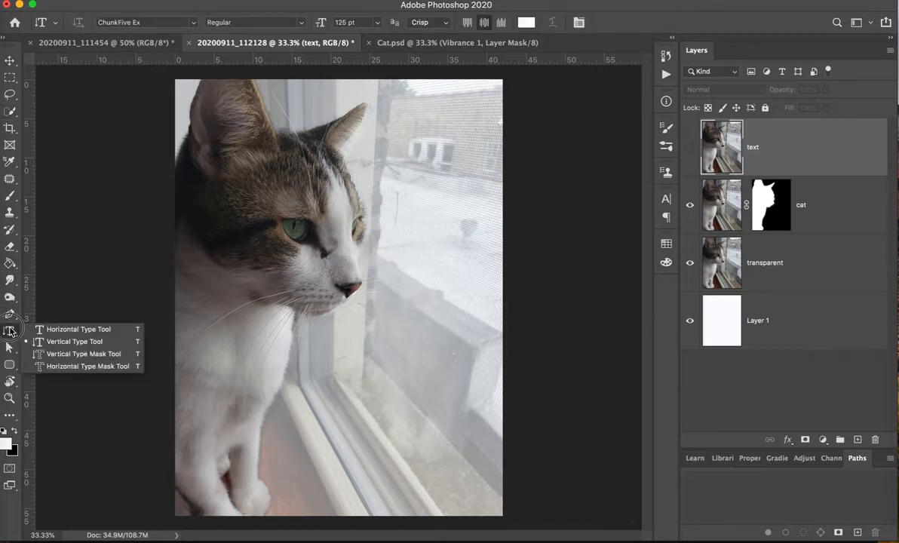
{"action": "left_click_drag", "start_coordinate": [10, 329], "coordinate": [84, 334]}
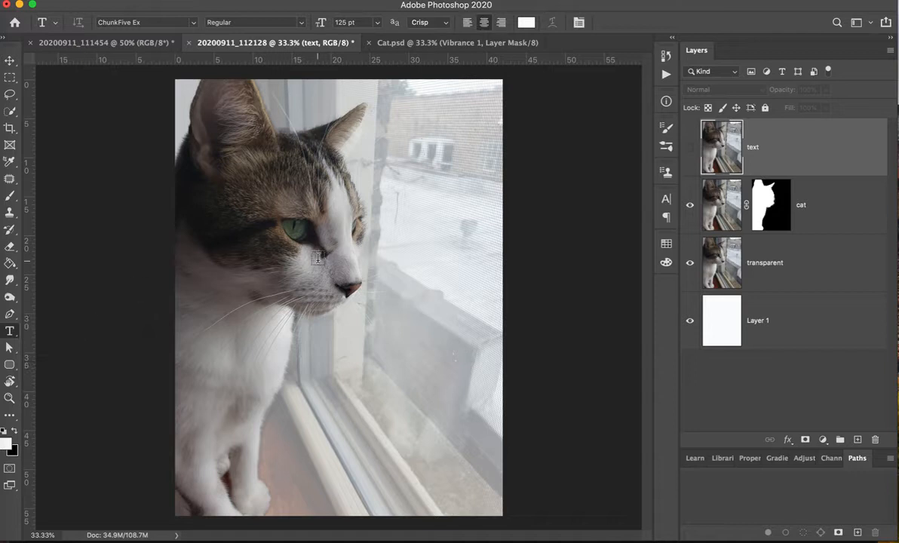
{"action": "left_click", "coordinate": [296, 243]}
{"action": "type", "text": "jhkjldjdkdkl"}
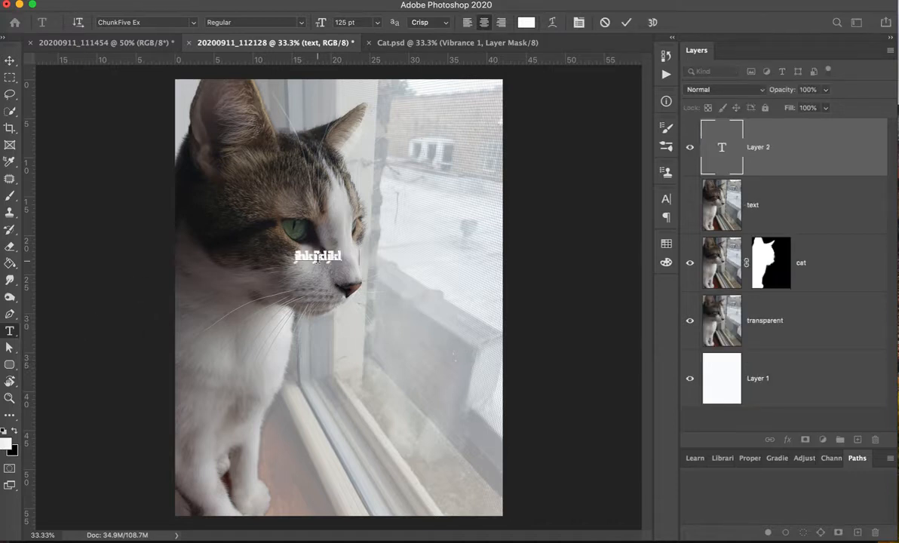
{"action": "key", "text": "BackSpace"}
{"action": "key", "text": "BackSpace"}
{"action": "key", "text": "BackSpace"}
{"action": "key", "text": "BackSpace"}
{"action": "key", "text": "BackSpace"}
{"action": "key", "text": "BackSpace"}
{"action": "key", "text": "BackSpace"}
{"action": "key", "text": "BackSpace"}
{"action": "key", "text": "BackSpace"}
{"action": "key", "text": "BackSpace"}
{"action": "key", "text": "BackSpace"}
{"action": "key", "text": "BackSpace"}
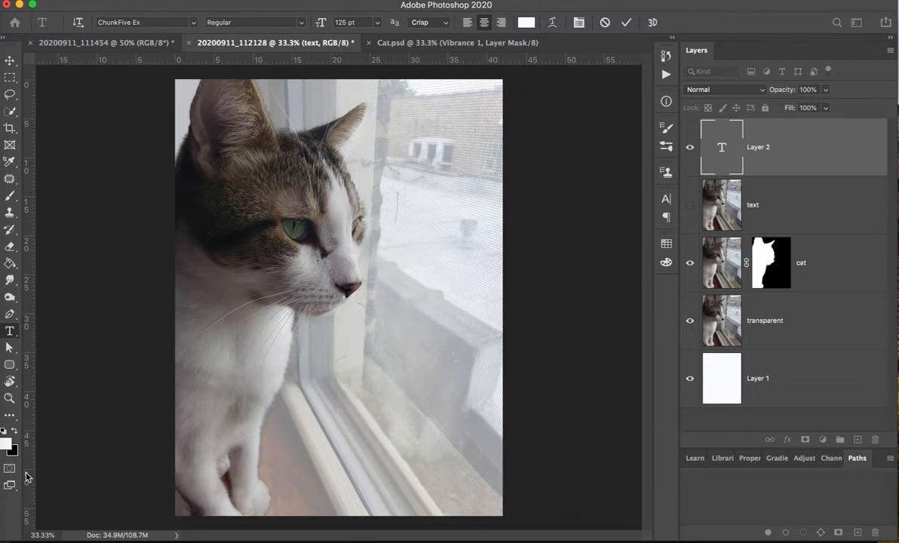
Step: Add the vertical text MODI in white and move it onto the window beside the cat's face
{"action": "left_click", "coordinate": [10, 331]}
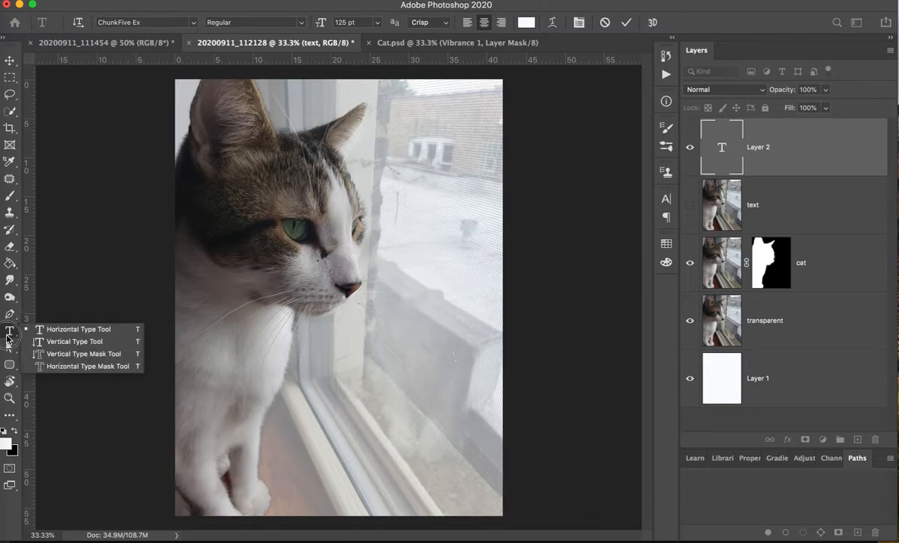
{"action": "left_click", "coordinate": [48, 343]}
{"action": "left_click", "coordinate": [351, 180]}
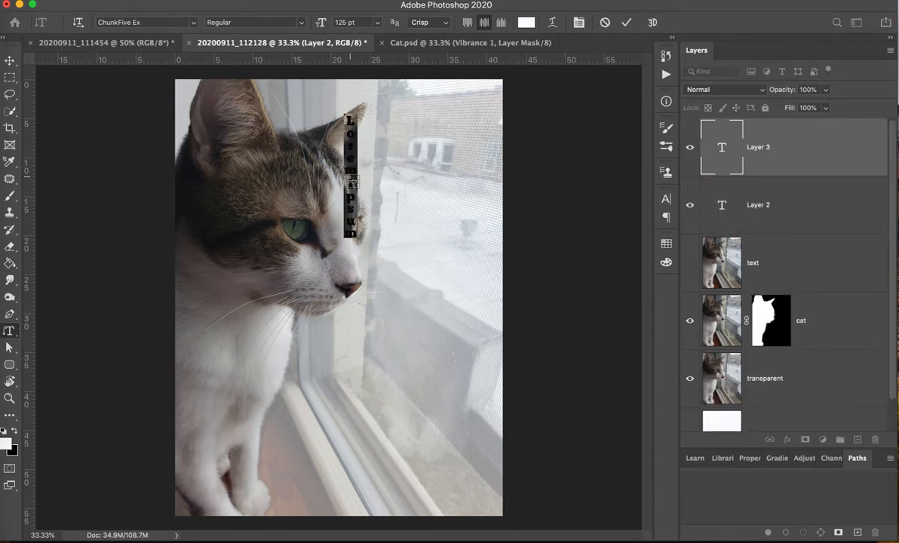
{"action": "key", "text": "BackSpace"}
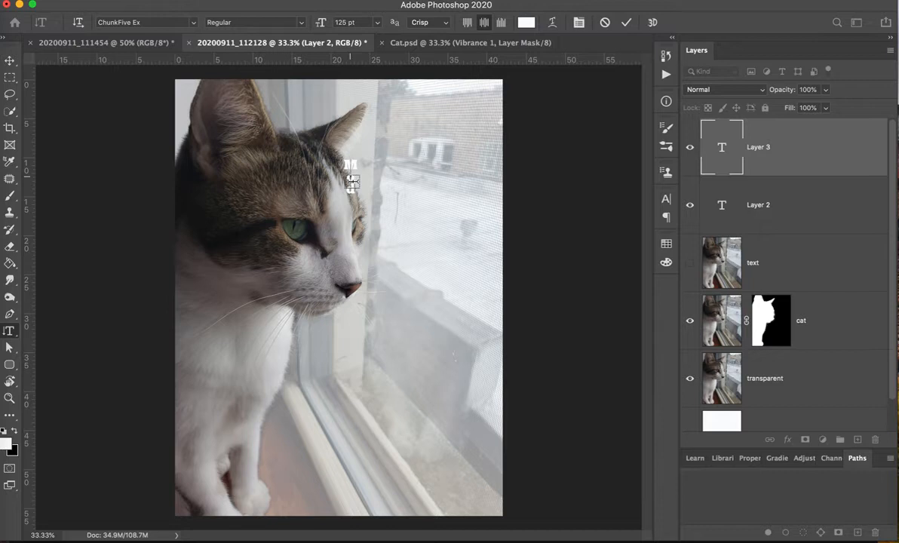
{"action": "type", "text": "MOBI"}
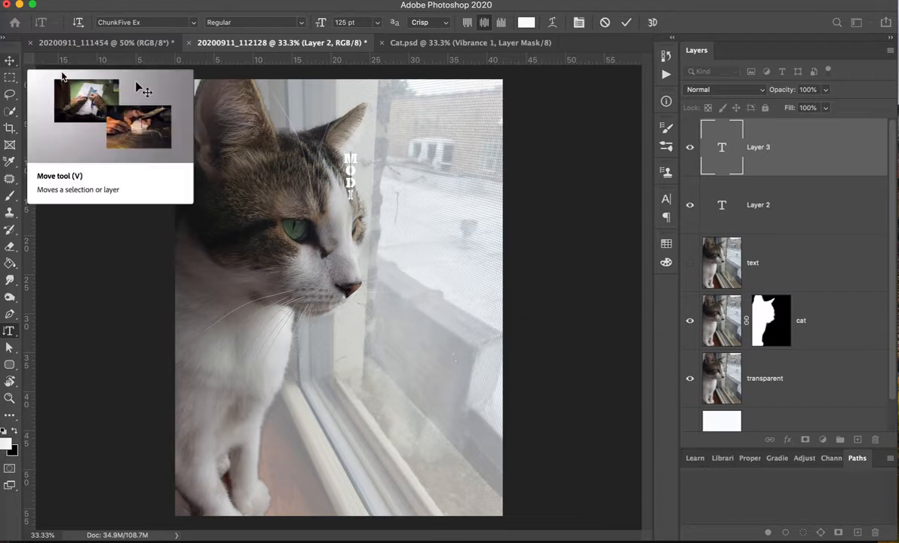
{"action": "left_click", "coordinate": [7, 62]}
{"action": "left_click_drag", "start_coordinate": [342, 173], "coordinate": [382, 201]}
Step: Delete the empty type layer Layer 2
{"action": "left_click", "coordinate": [771, 206]}
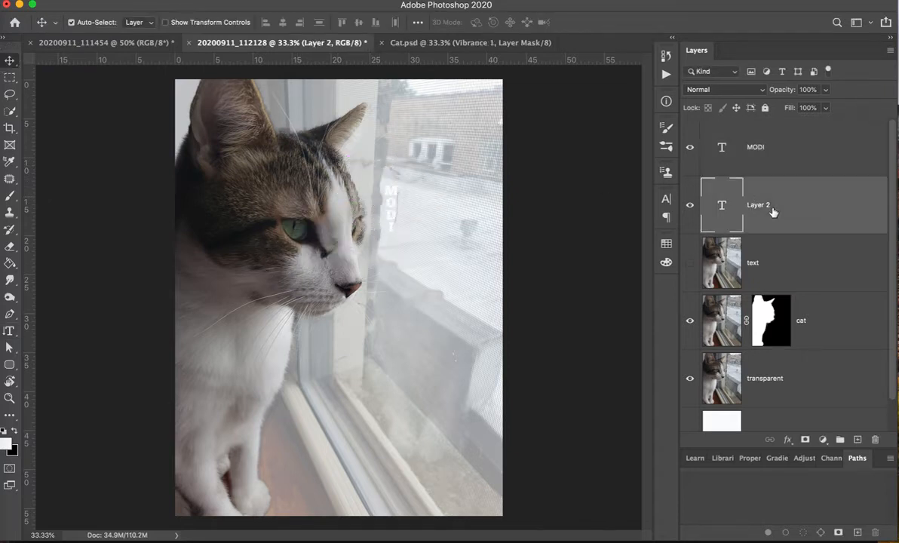
{"action": "left_click", "coordinate": [875, 440]}
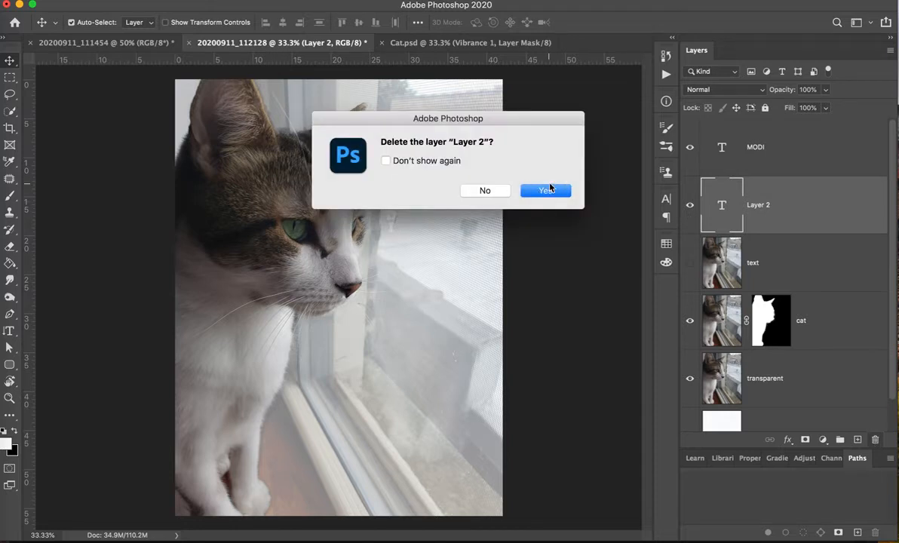
{"action": "left_click", "coordinate": [544, 190]}
Step: Scale the MODI text to about 829% and position it beside the cat so it spans most of the poster's height
{"action": "left_click", "coordinate": [733, 151]}
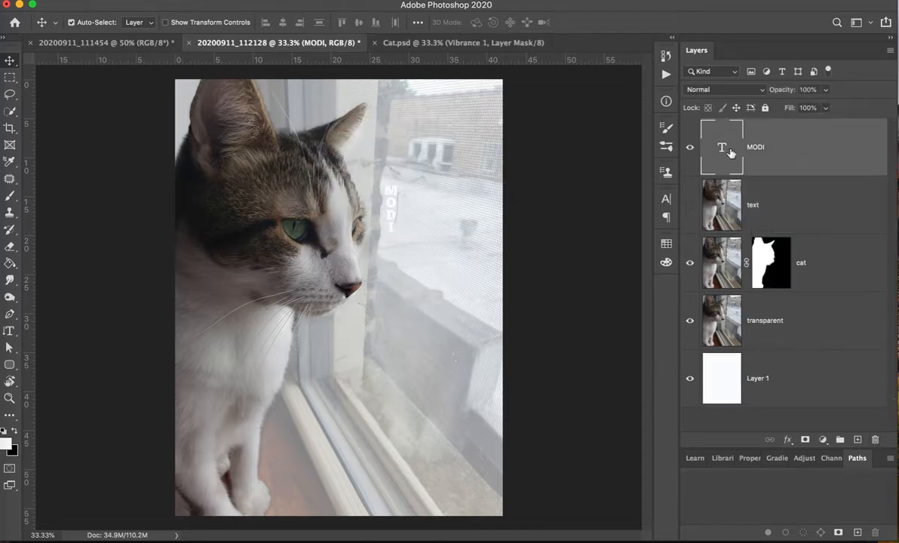
{"action": "left_click_drag", "start_coordinate": [386, 204], "coordinate": [353, 204]}
{"action": "key", "text": "super"}
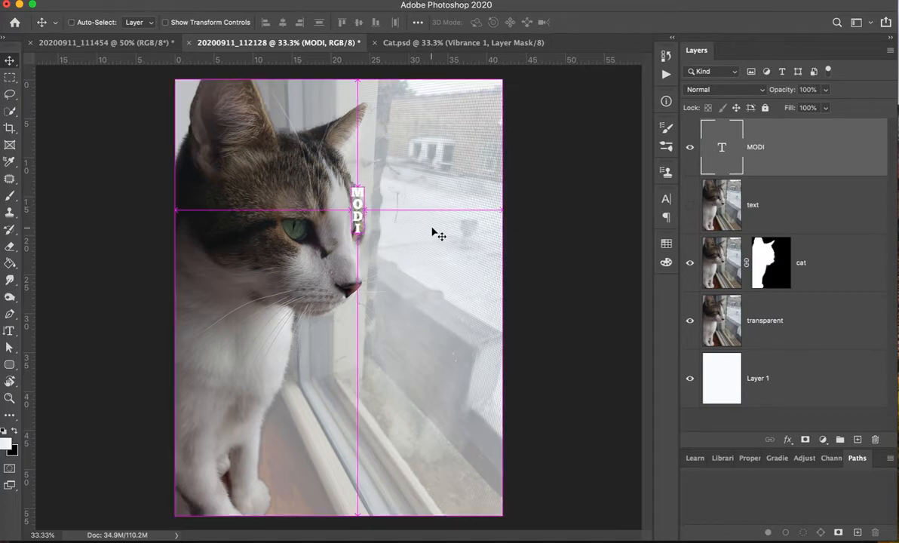
{"action": "key", "text": "super+t"}
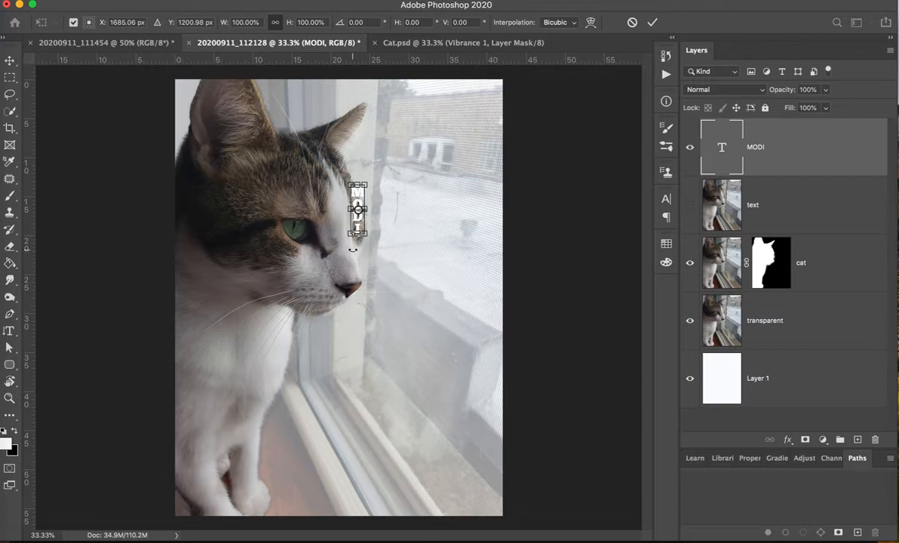
{"action": "left_click_drag", "start_coordinate": [365, 235], "coordinate": [456, 472]}
{"action": "left_click_drag", "start_coordinate": [351, 184], "coordinate": [295, 117]}
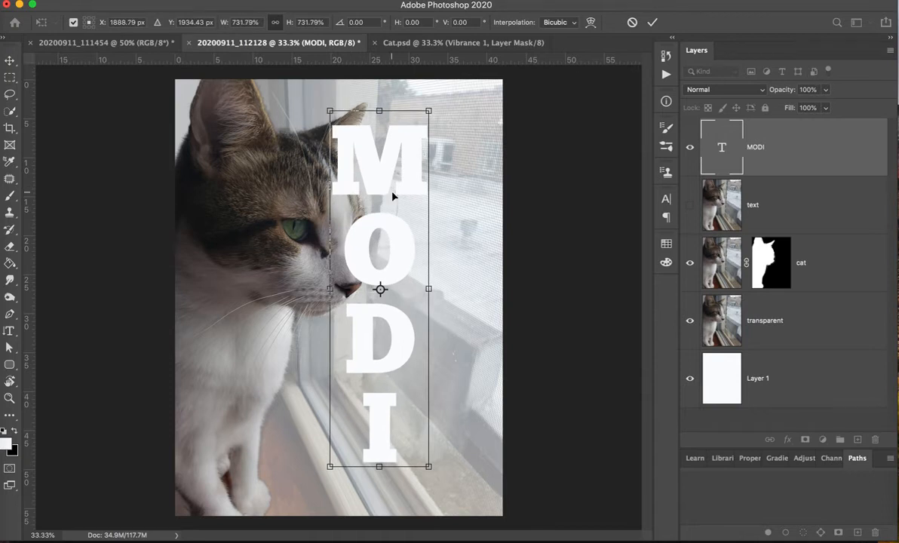
{"action": "left_click_drag", "start_coordinate": [401, 249], "coordinate": [393, 208]}
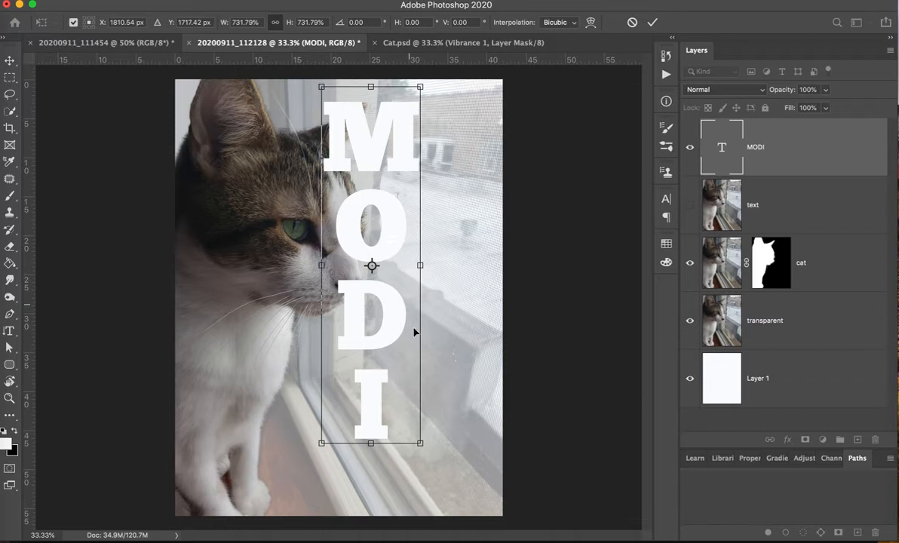
{"action": "left_click_drag", "start_coordinate": [422, 444], "coordinate": [435, 491]}
{"action": "mouse_move", "coordinate": [396, 370]}
{"action": "left_mouse_down"}
{"action": "mouse_move", "coordinate": [387, 383]}
{"action": "mouse_move", "coordinate": [392, 367]}
{"action": "mouse_move", "coordinate": [390, 375]}
{"action": "left_mouse_up"}
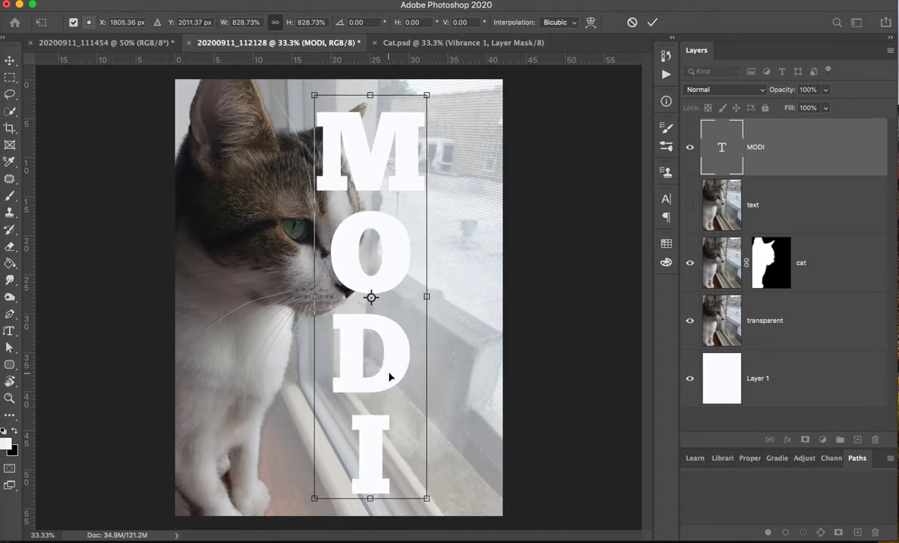
{"action": "key", "text": "Return"}
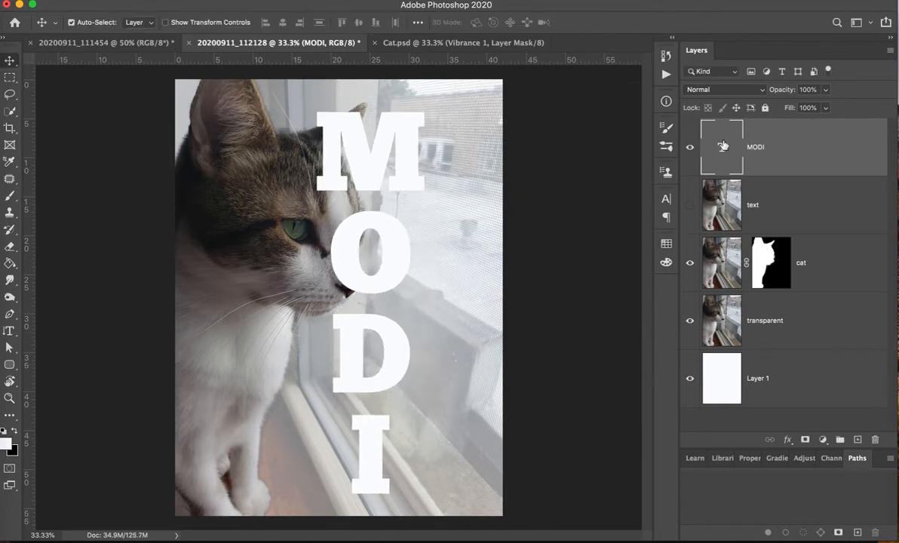
Step: Preview other fonts for the MODI text, such as Komika Axis, and set it to ChunkFive Ex
{"action": "double_click", "coordinate": [722, 147]}
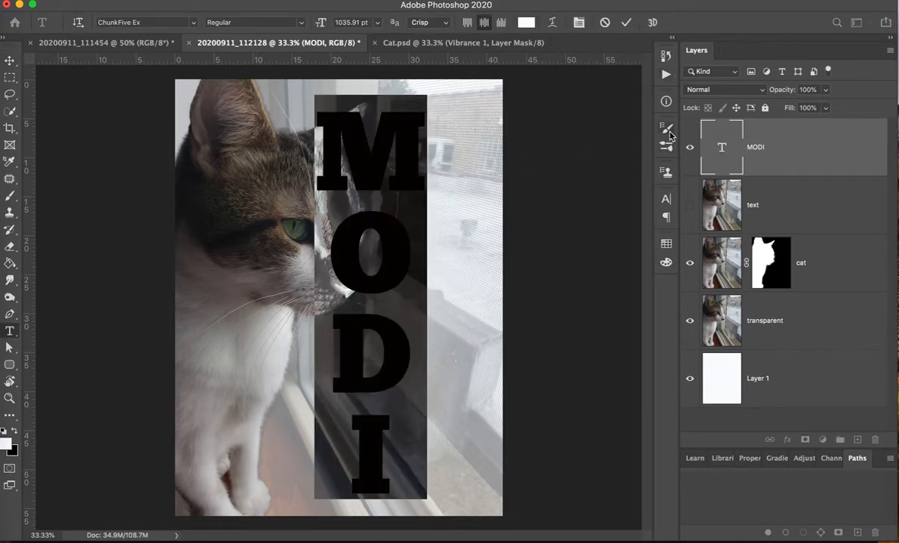
{"action": "left_click", "coordinate": [667, 199]}
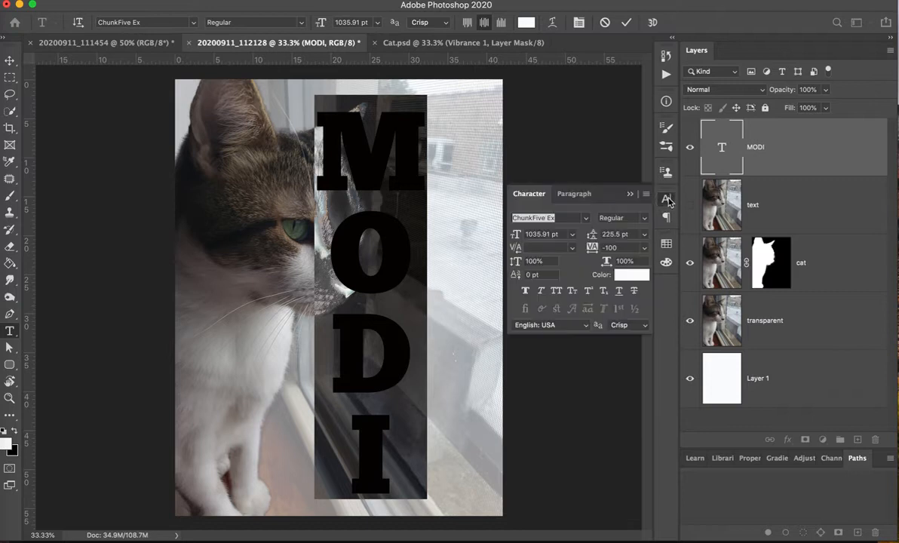
{"action": "left_click", "coordinate": [585, 219]}
{"action": "key", "text": "Down"}
{"action": "key", "text": "Down"}
{"action": "key", "text": "Down"}
{"action": "key", "text": "Down"}
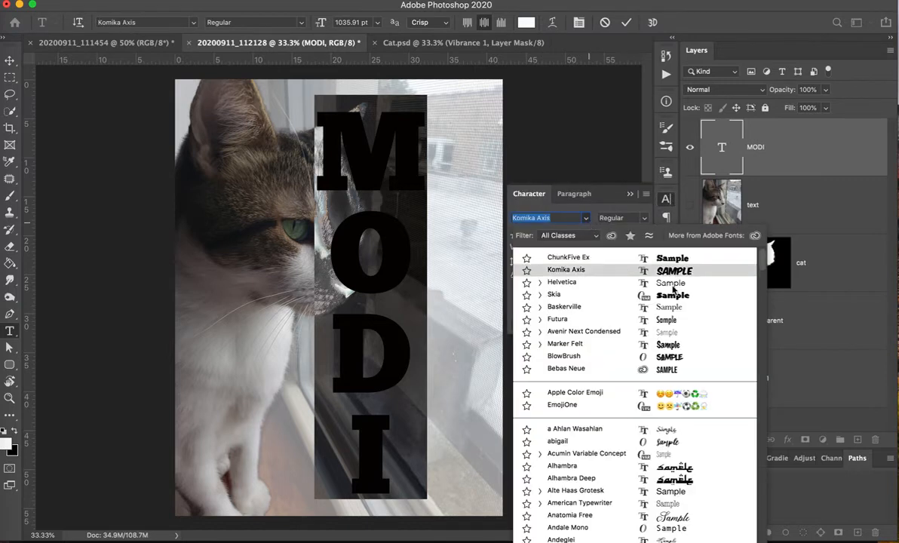
{"action": "left_click", "coordinate": [674, 260]}
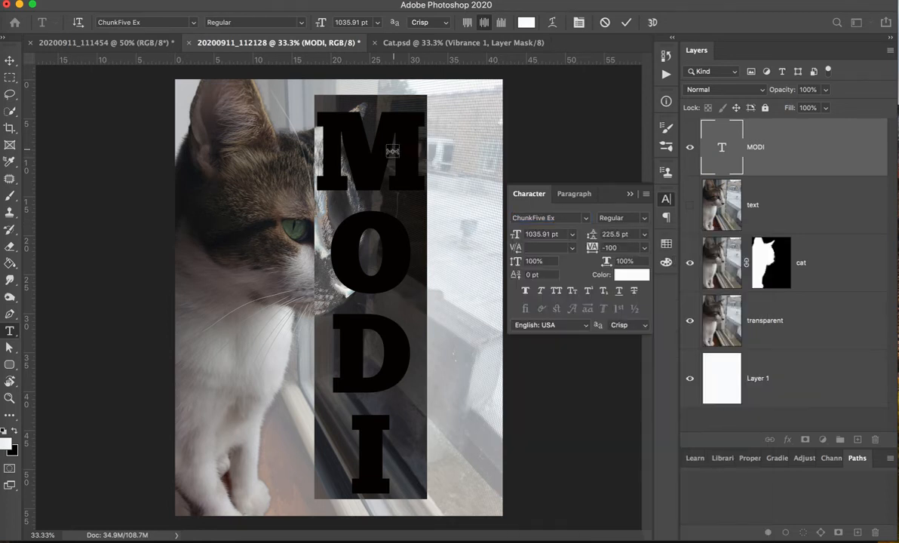
{"action": "left_click", "coordinate": [630, 194]}
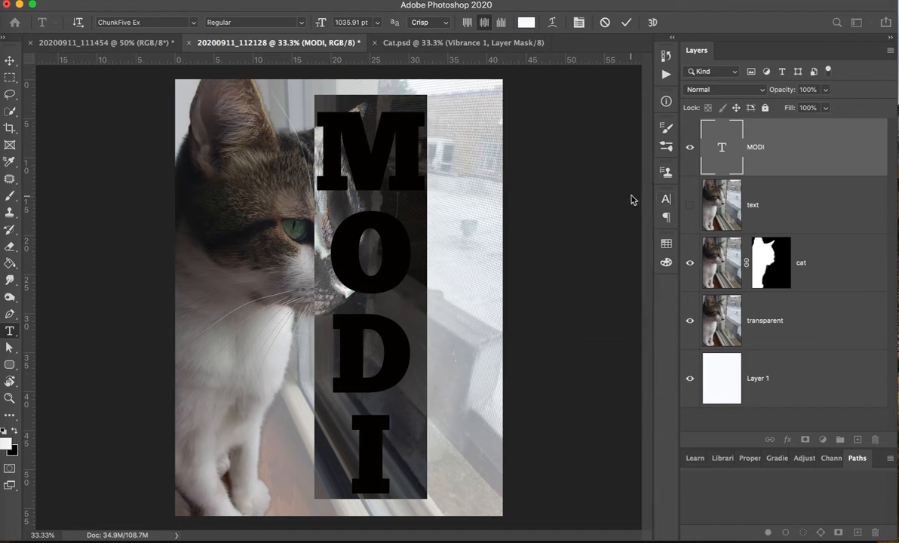
Step: Select all four MODI letters with the Magic Wand, adding each letter to the selection
{"action": "left_click", "coordinate": [768, 140]}
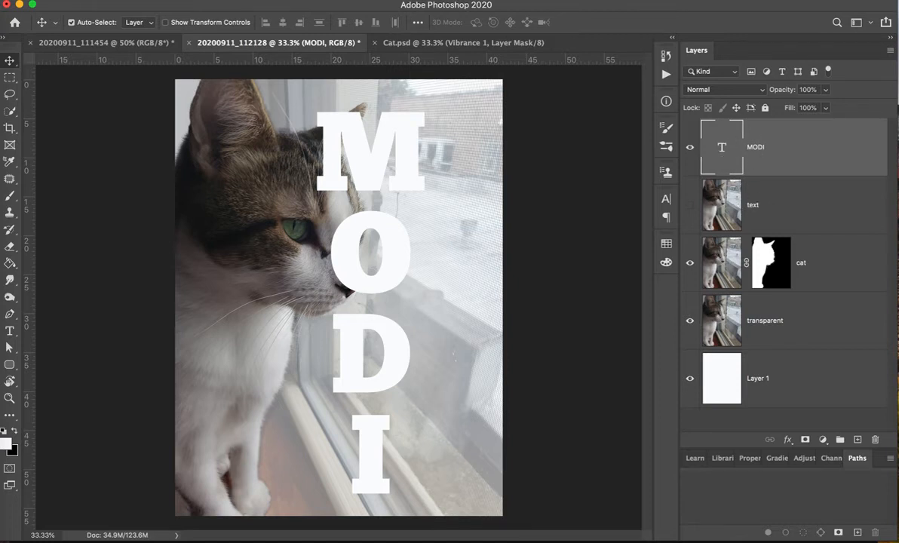
{"action": "left_click", "coordinate": [9, 114]}
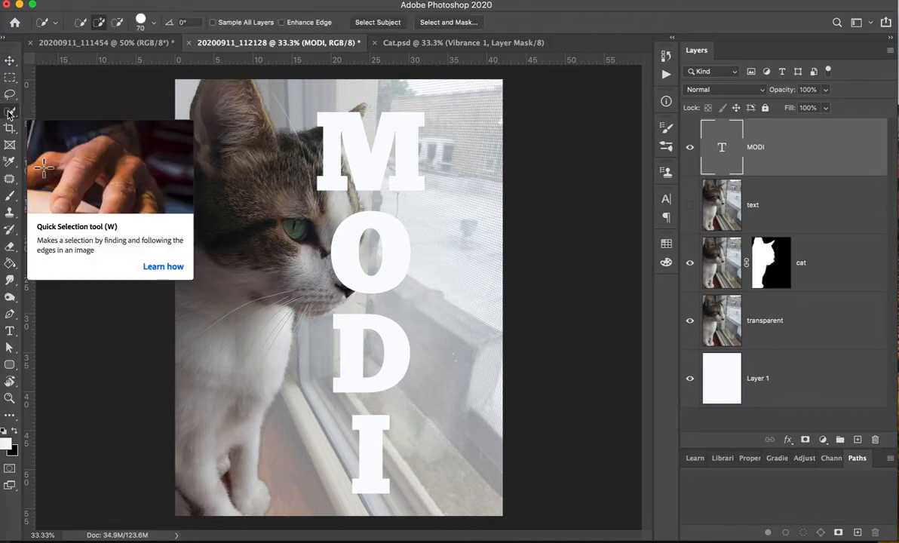
{"action": "right_click", "coordinate": [9, 113]}
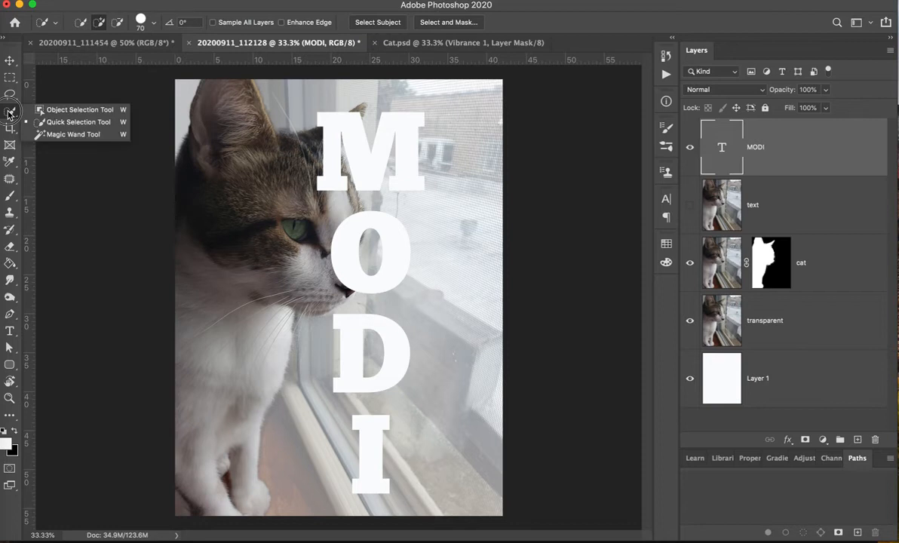
{"action": "left_click", "coordinate": [67, 134]}
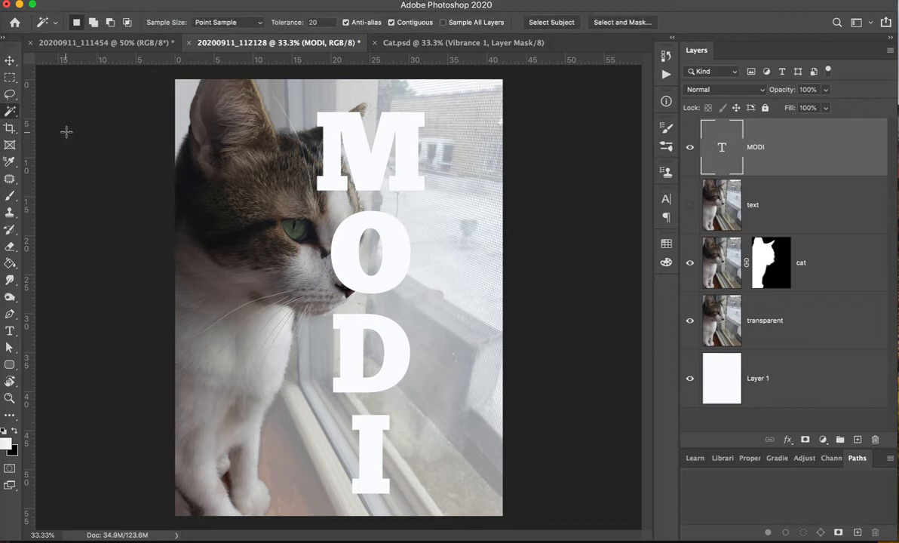
{"action": "left_click", "coordinate": [363, 157]}
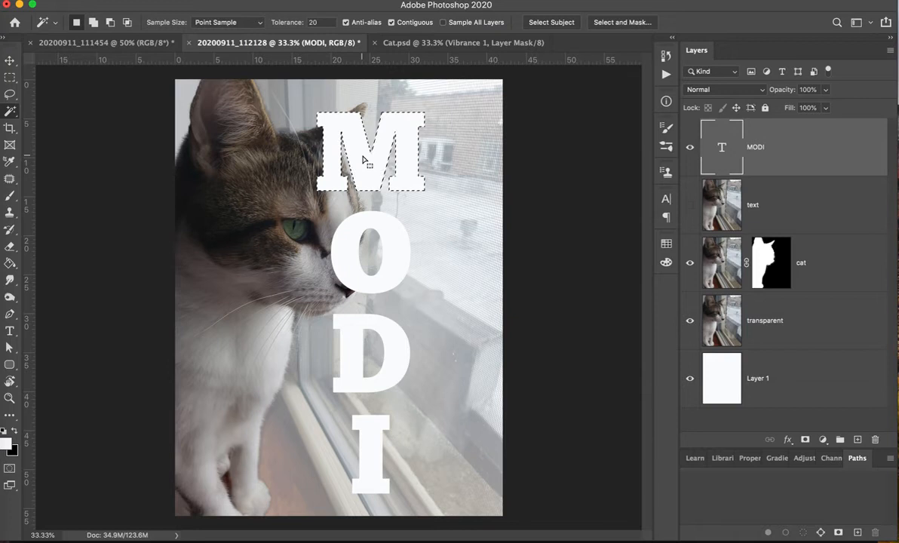
{"action": "key", "text": "shift"}
{"action": "left_click", "coordinate": [392, 228], "text": "shift"}
{"action": "left_click", "coordinate": [399, 361], "text": "shift"}
{"action": "left_click", "coordinate": [372, 451], "text": "shift"}
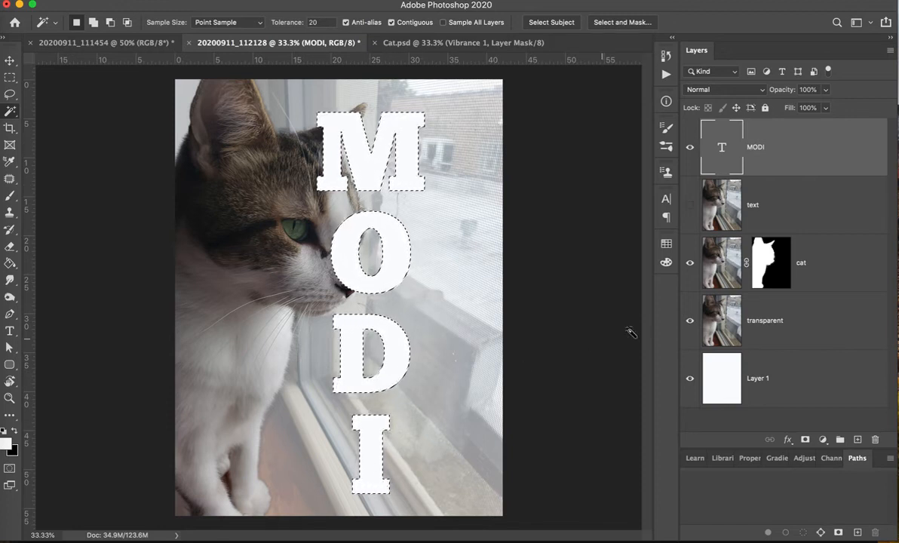
Step: Hide the MODI type layer while keeping the letter selection active
{"action": "left_click", "coordinate": [689, 148]}
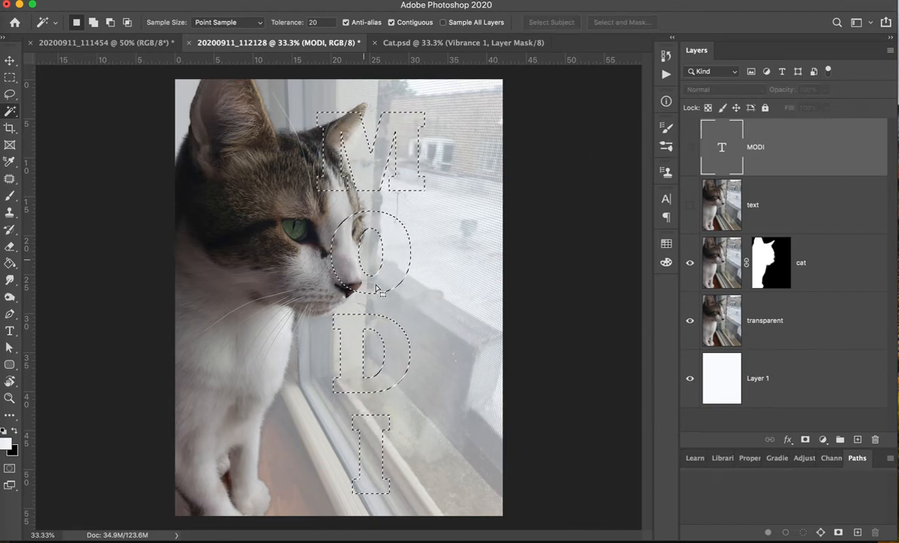
{"action": "left_click", "coordinate": [689, 148]}
{"action": "left_click", "coordinate": [689, 148]}
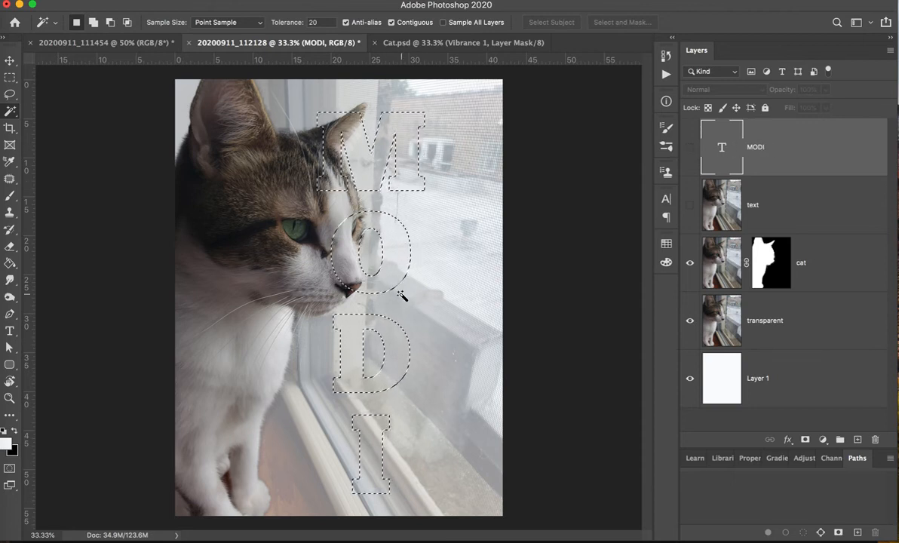
Step: Show the text photo layer and add a layer mask to it from the letter selection
{"action": "left_click", "coordinate": [799, 204]}
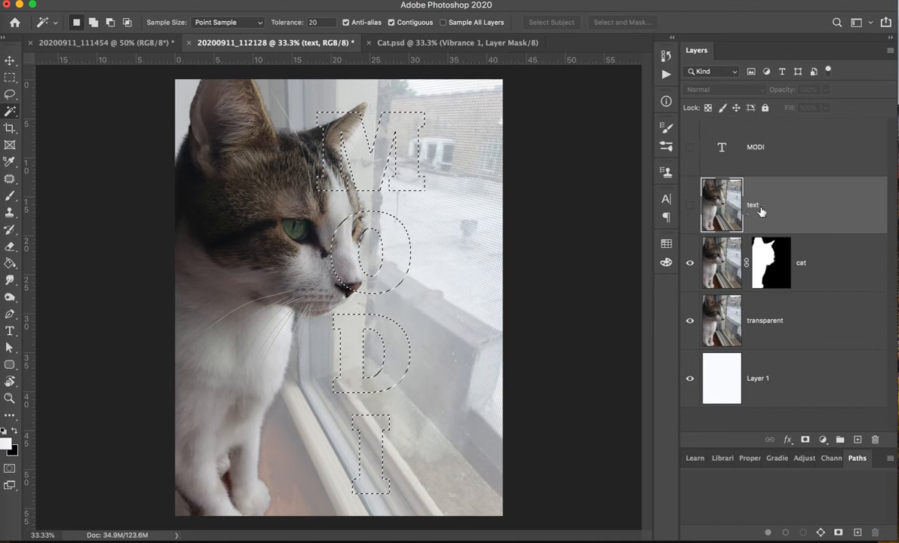
{"action": "left_click", "coordinate": [690, 205]}
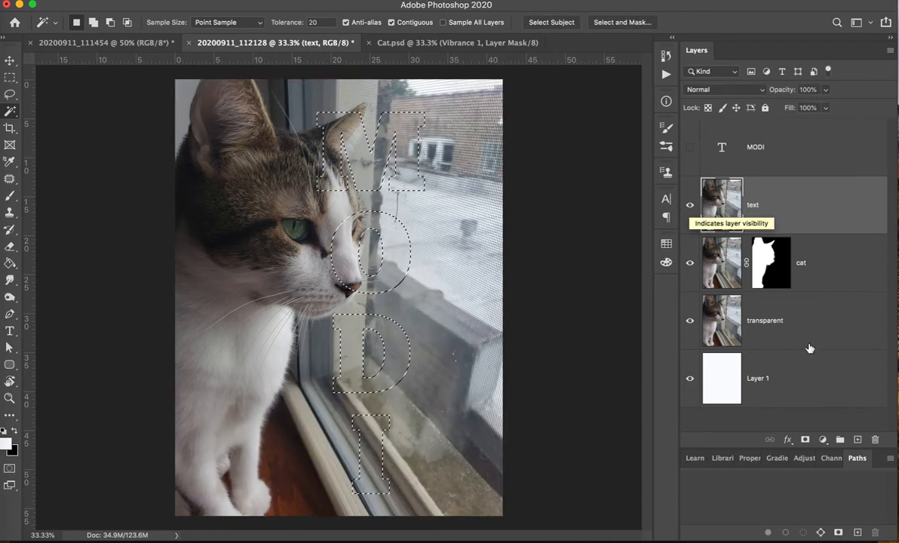
{"action": "left_click", "coordinate": [805, 441]}
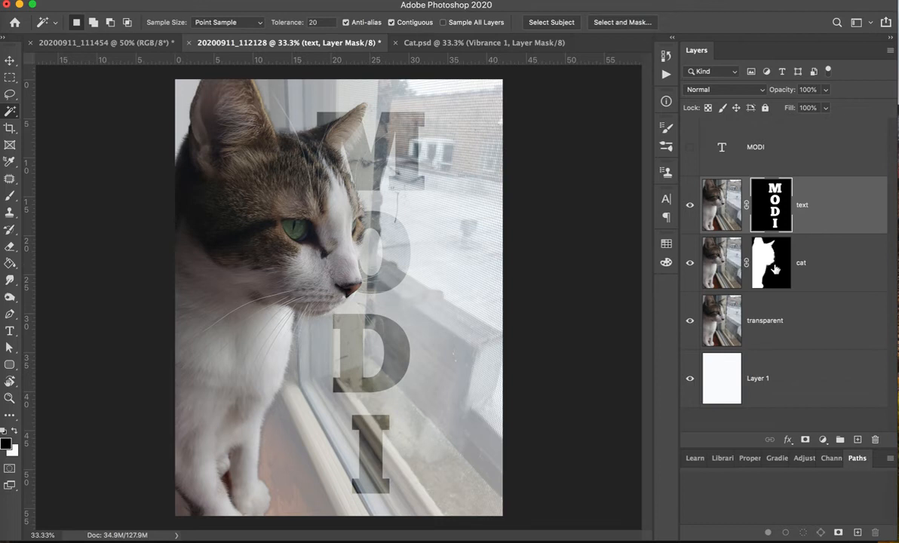
Step: Check what the cat, text and transparent layers contribute by switching their visibility off and on
{"action": "left_click", "coordinate": [689, 264]}
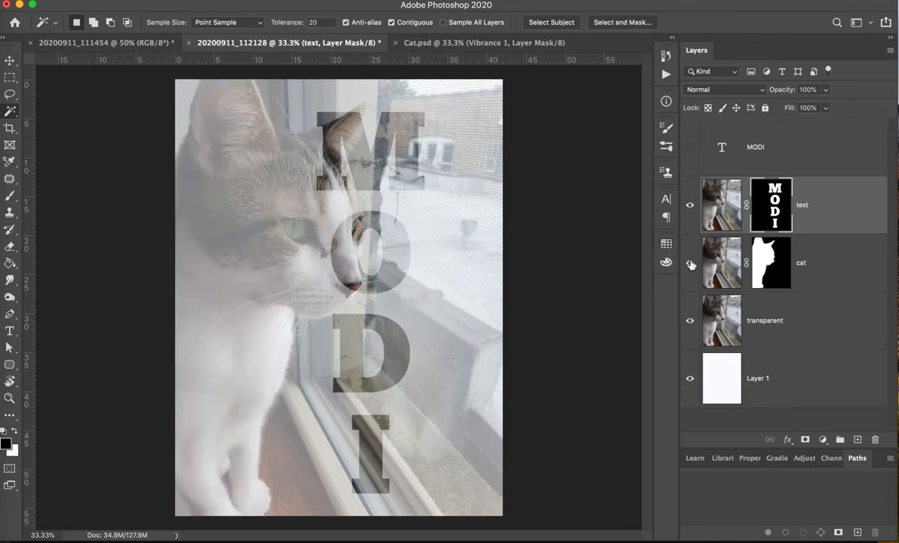
{"action": "left_click", "coordinate": [690, 263]}
{"action": "left_click", "coordinate": [690, 206]}
{"action": "left_click", "coordinate": [689, 206]}
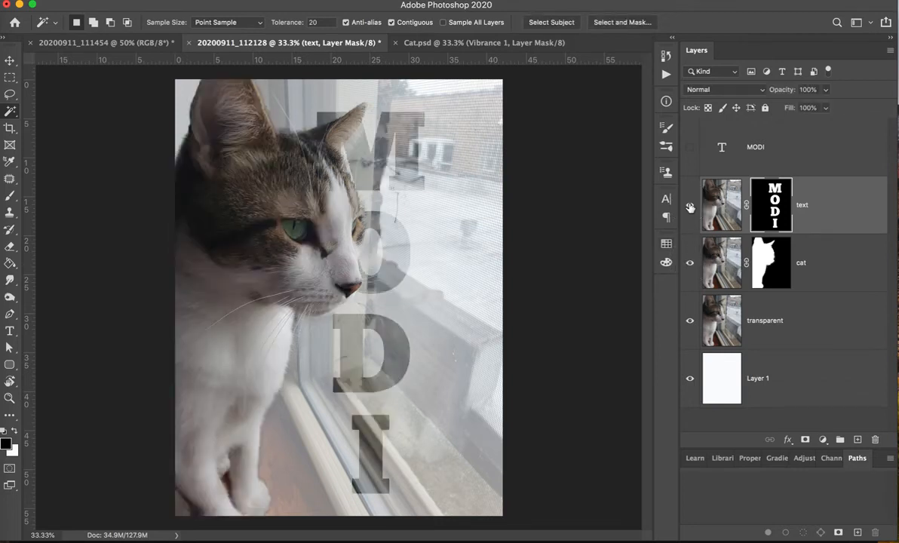
{"action": "left_click", "coordinate": [688, 321]}
Step: Add a white outside Stroke effect of 10 px to the masked text layer
{"action": "left_click", "coordinate": [722, 201]}
{"action": "left_click", "coordinate": [776, 201]}
{"action": "left_click", "coordinate": [787, 439]}
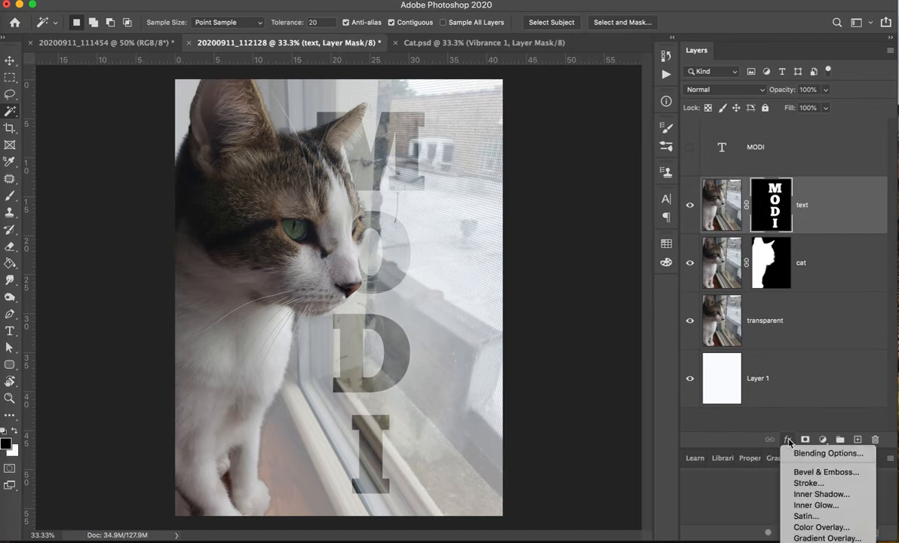
{"action": "left_click", "coordinate": [806, 485]}
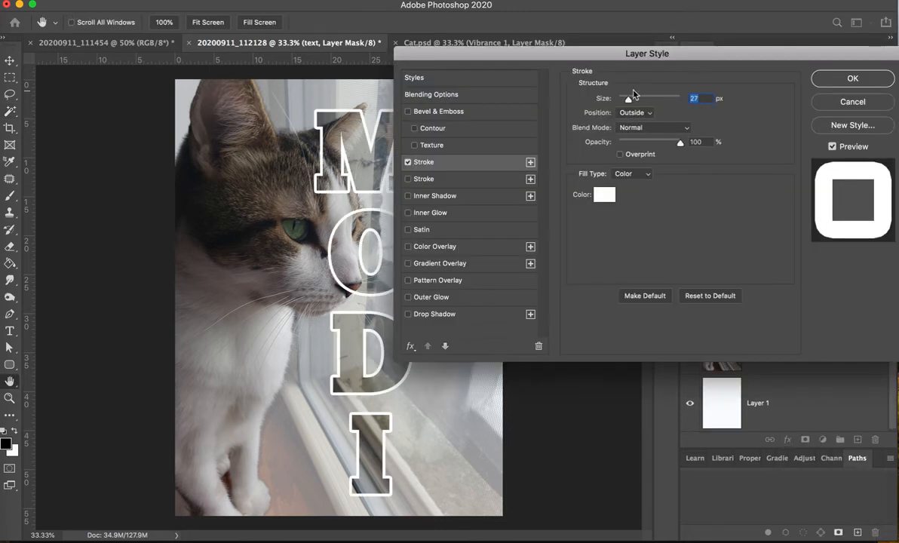
{"action": "mouse_move", "coordinate": [629, 100]}
{"action": "left_mouse_down"}
{"action": "mouse_move", "coordinate": [617, 99]}
{"action": "mouse_move", "coordinate": [625, 101]}
{"action": "left_mouse_up"}
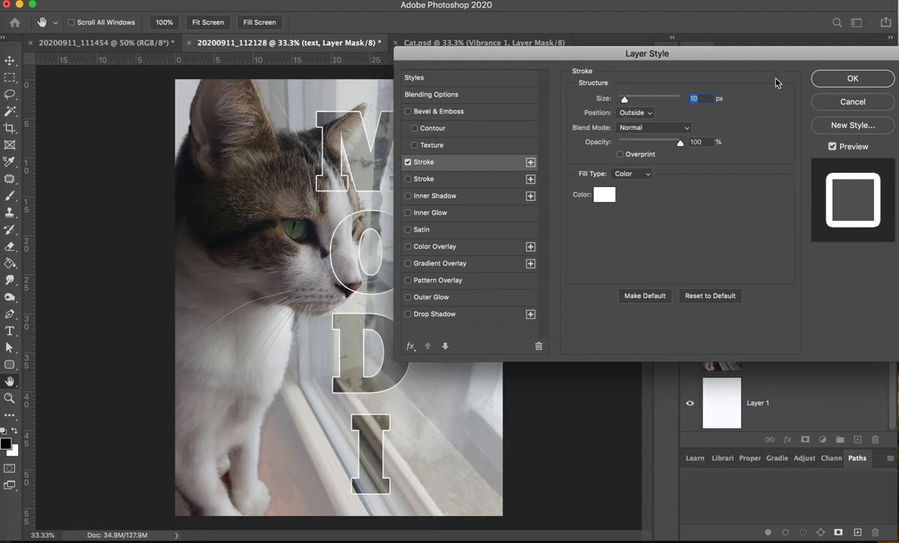
{"action": "left_click", "coordinate": [852, 79]}
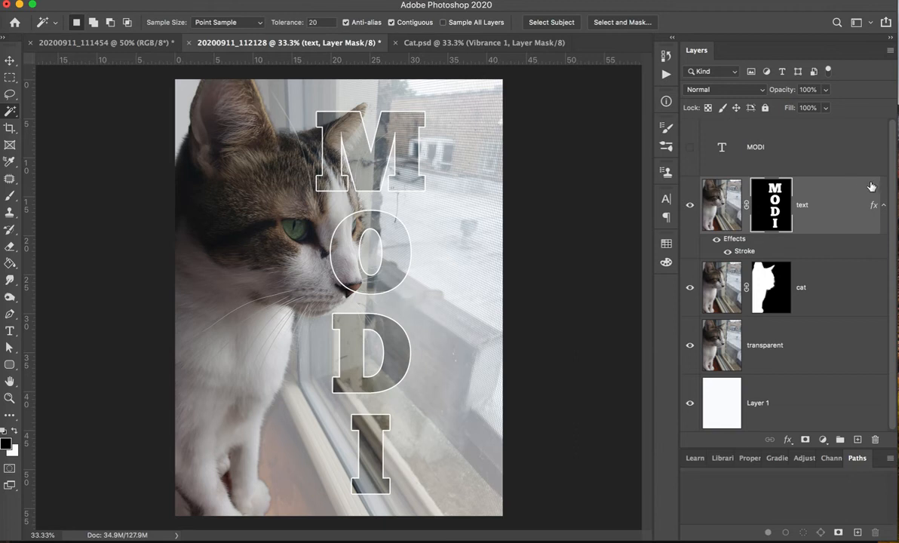
Step: Unlink the text layer's mask, move the letter shapes slightly away from the cat's face over the window, and relink the mask
{"action": "left_click", "coordinate": [746, 205]}
{"action": "left_click", "coordinate": [11, 63]}
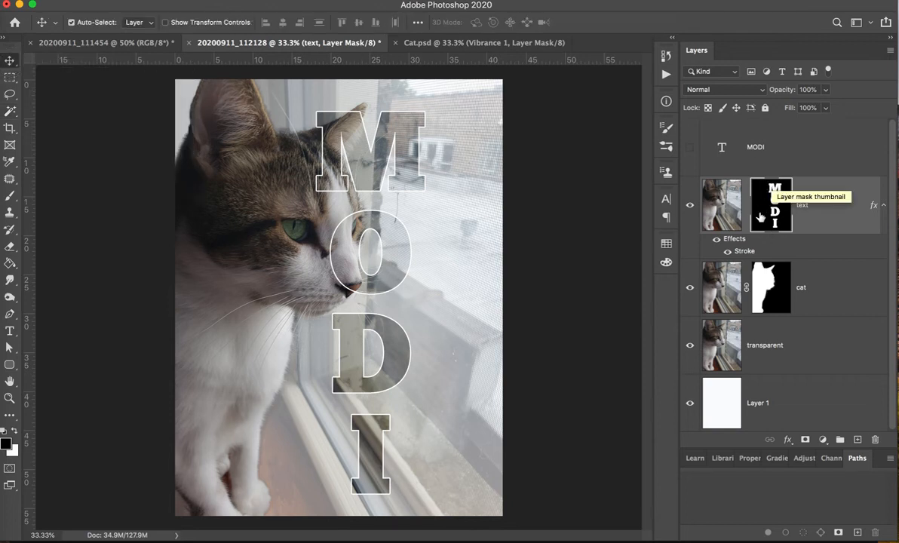
{"action": "left_click_drag", "start_coordinate": [360, 278], "coordinate": [458, 261]}
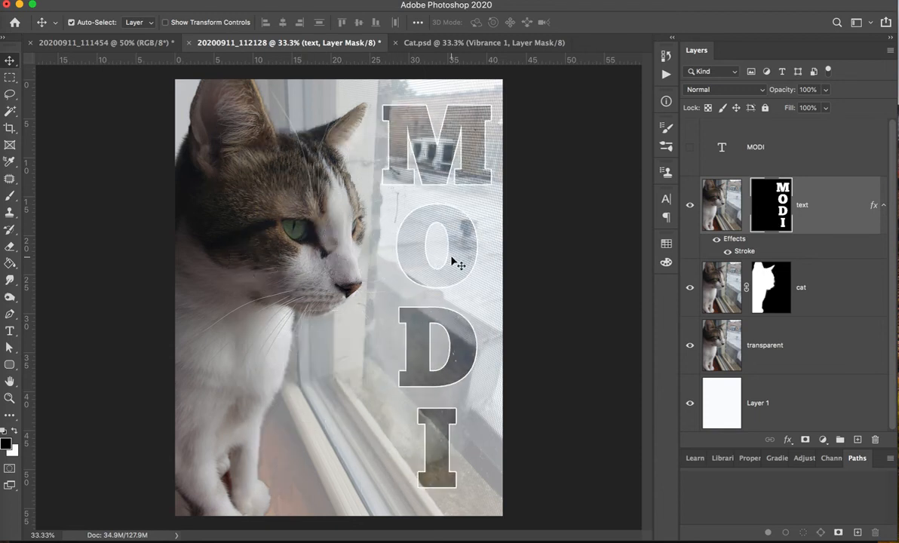
{"action": "left_click_drag", "start_coordinate": [398, 292], "coordinate": [423, 277]}
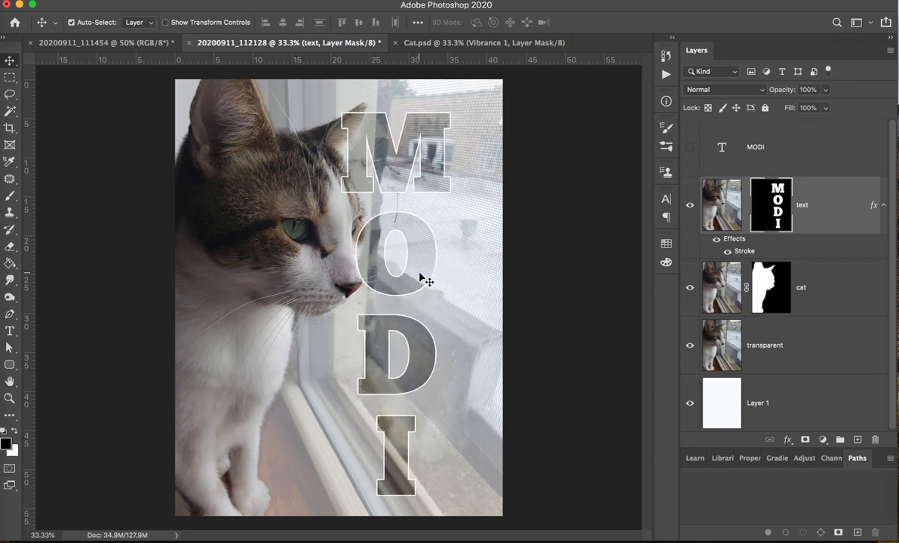
{"action": "left_click", "coordinate": [746, 205]}
{"action": "left_click", "coordinate": [722, 205]}
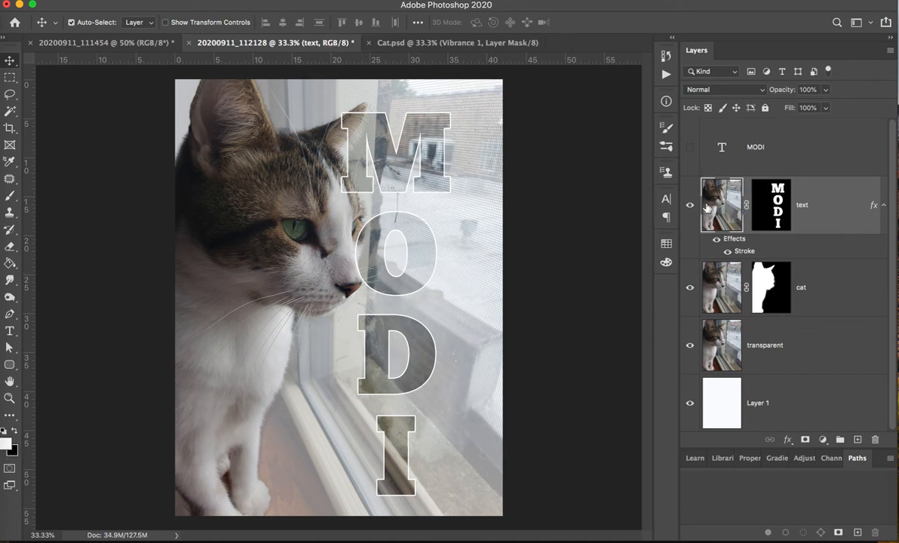
{"action": "left_click_drag", "start_coordinate": [328, 209], "coordinate": [331, 186]}
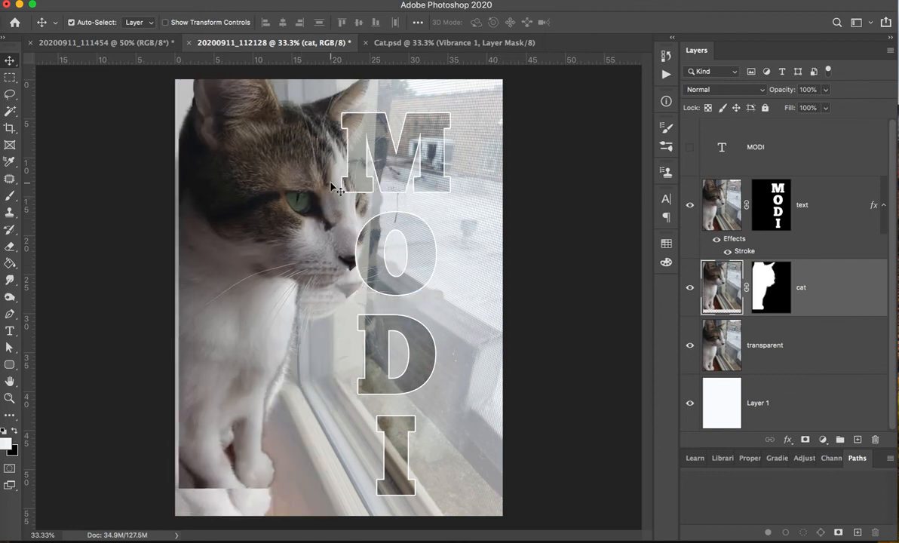
{"action": "key", "text": "super+z"}
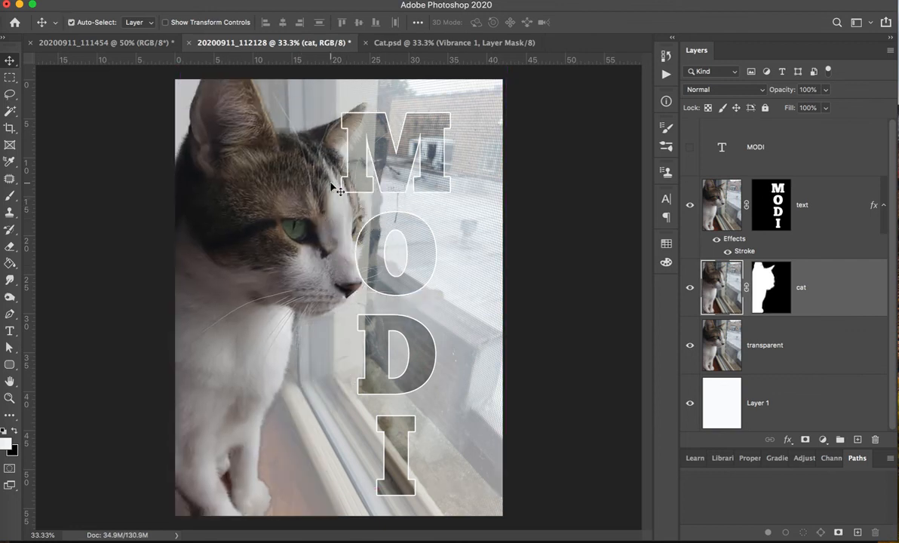
Step: Turn off Auto-Select, try moving the text layer together with its linked mask over the cat, and undo the move
{"action": "left_click", "coordinate": [72, 23]}
{"action": "left_click", "coordinate": [714, 198]}
{"action": "left_click_drag", "start_coordinate": [334, 264], "coordinate": [182, 248]}
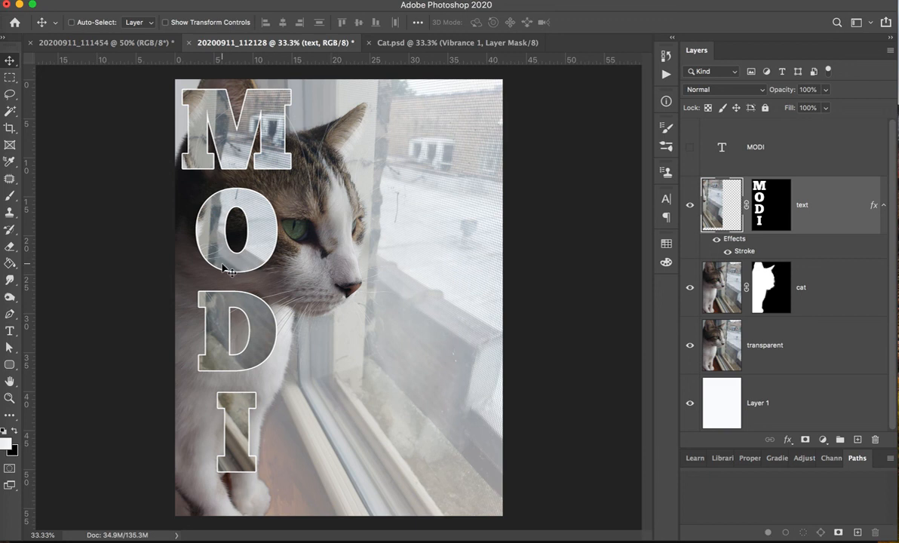
{"action": "key", "text": "super+z"}
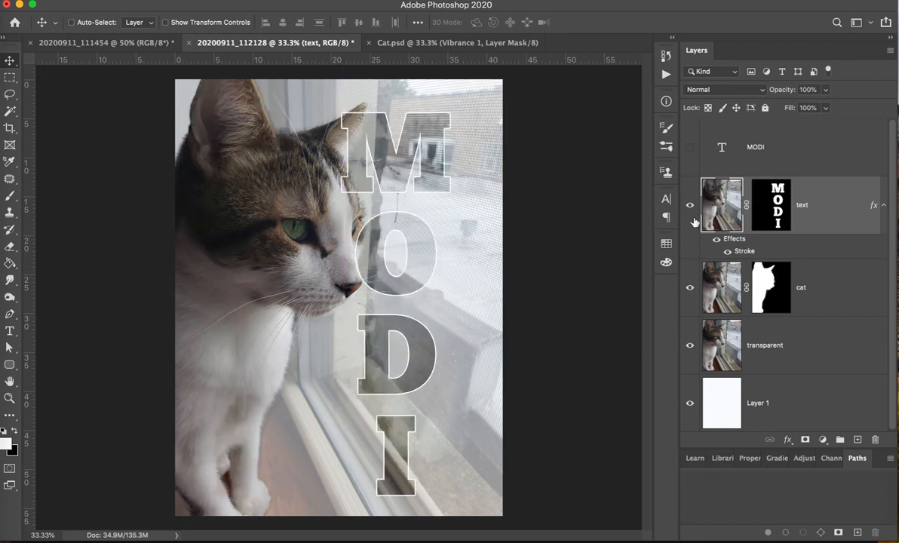
Step: Unlink the text layer's mask, move the letters back so M and O overlap the cat's face, and relink the mask
{"action": "left_click", "coordinate": [756, 205]}
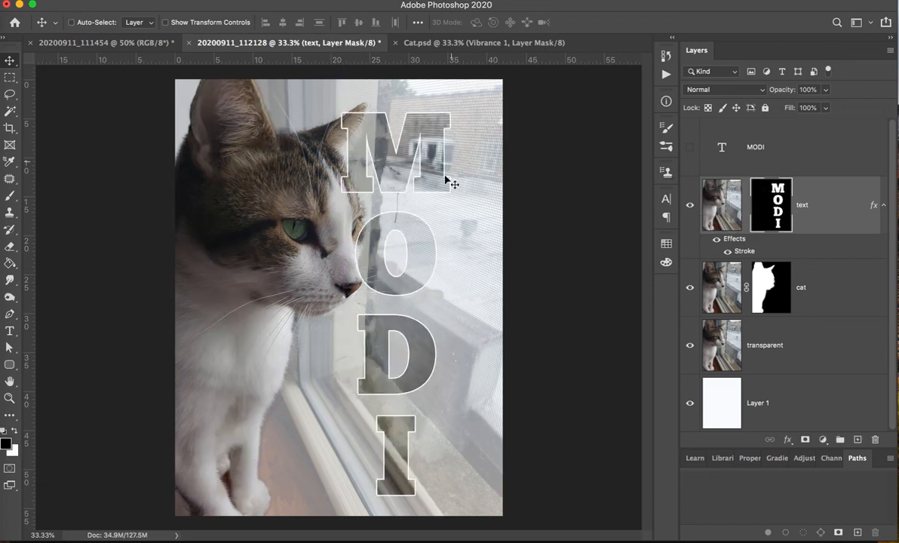
{"action": "left_click_drag", "start_coordinate": [438, 184], "coordinate": [418, 189]}
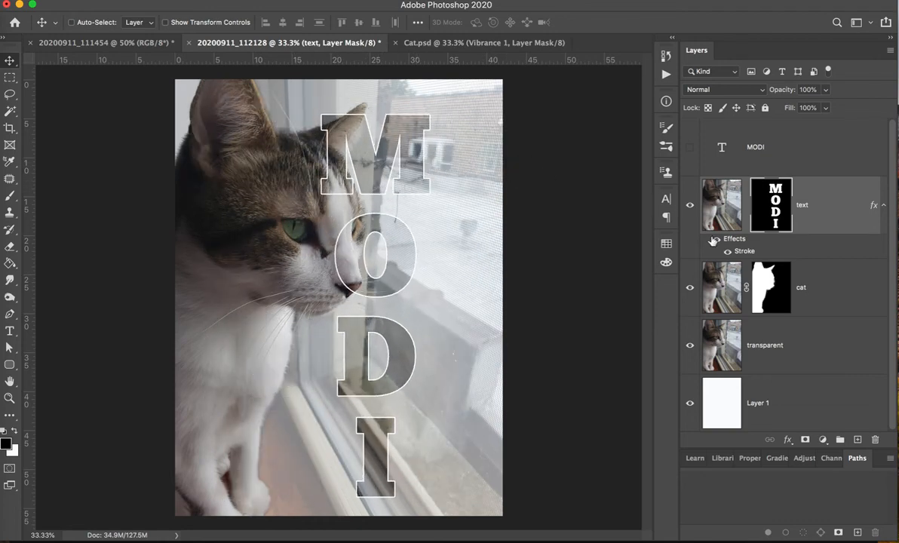
{"action": "left_click", "coordinate": [747, 207]}
Step: Flatten the image into a single background layer, discarding the hidden MODI type layer
{"action": "right_click", "coordinate": [802, 352]}
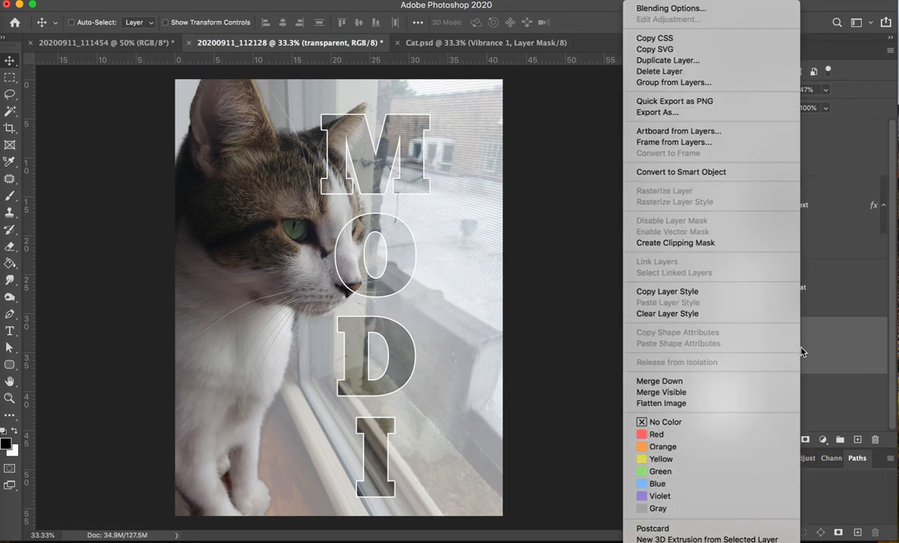
{"action": "left_click", "coordinate": [730, 404]}
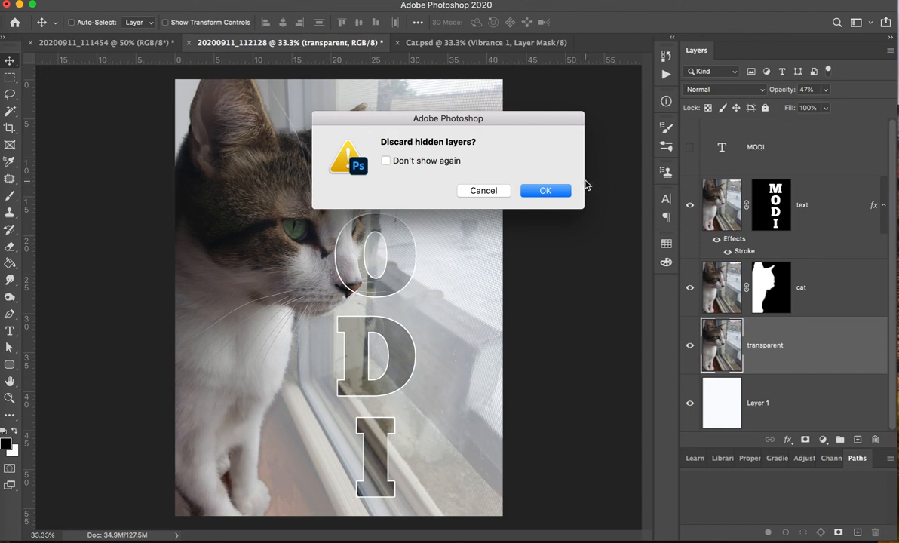
{"action": "left_click", "coordinate": [559, 193]}
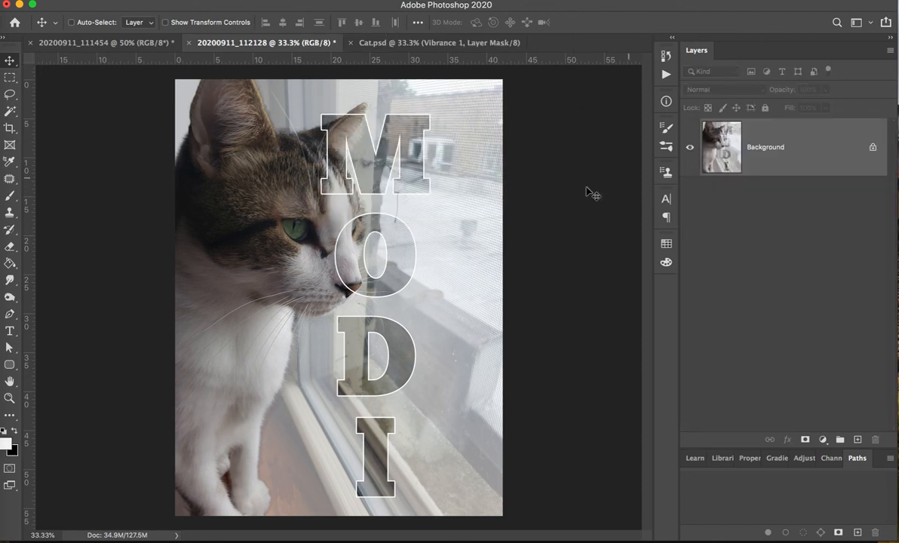